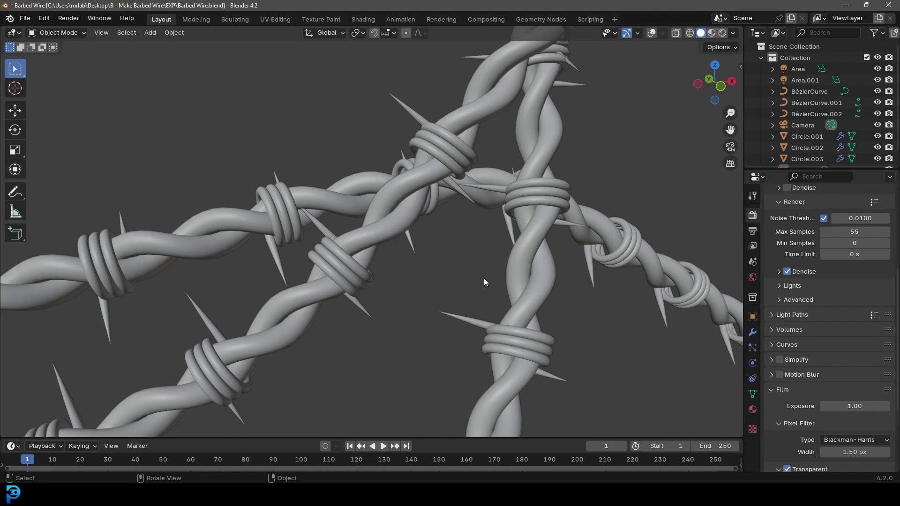
- Select the barbed wire strand Circle.002 and turn on the viewport overlays
middle_drag(439, 223, 421, 250)
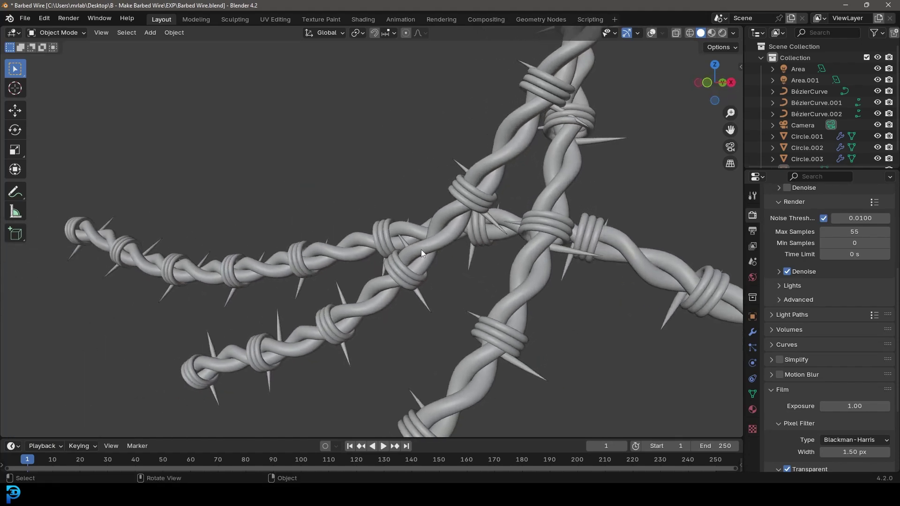
click(420, 249)
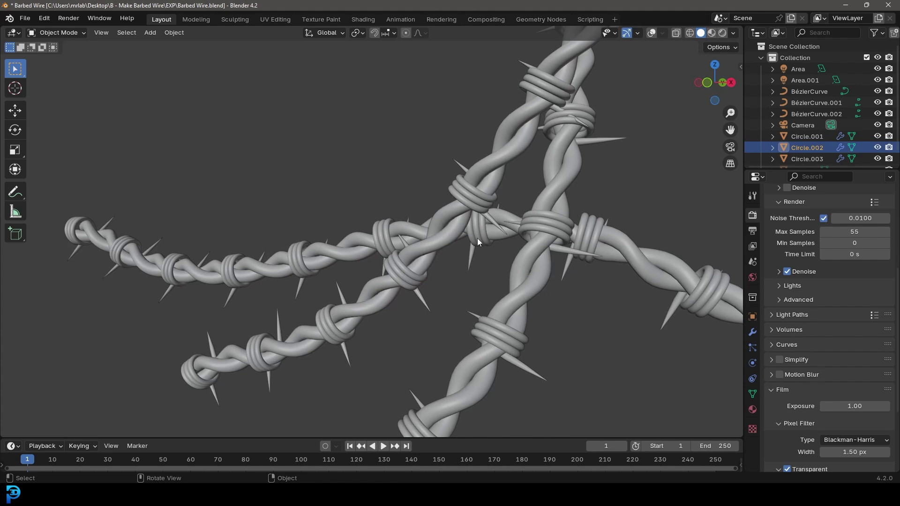
scroll(478, 239, down, 3)
shift+middle_drag(471, 246, 454, 216)
scroll(454, 216, up, 2)
scroll(454, 222, down, 2)
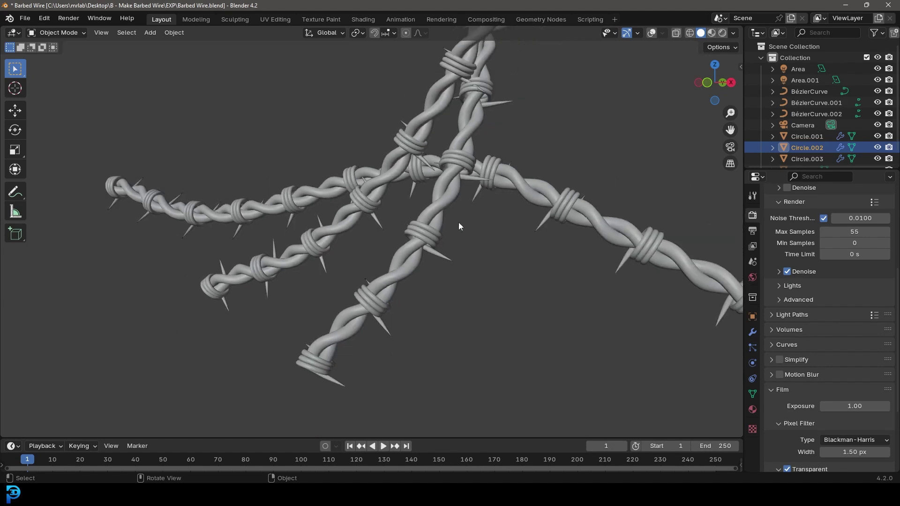
click(652, 33)
scroll(680, 70, down, 3)
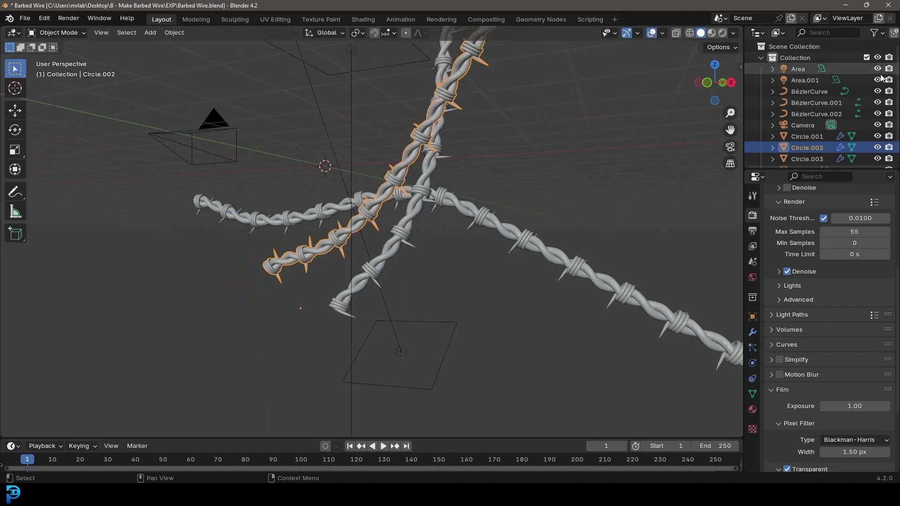
- Enter Edit Mode on BézierCurve and move its selected control point to reshape the barbed wire strand that follows it
click(816, 91)
scroll(466, 217, down, 3)
key(Tab)
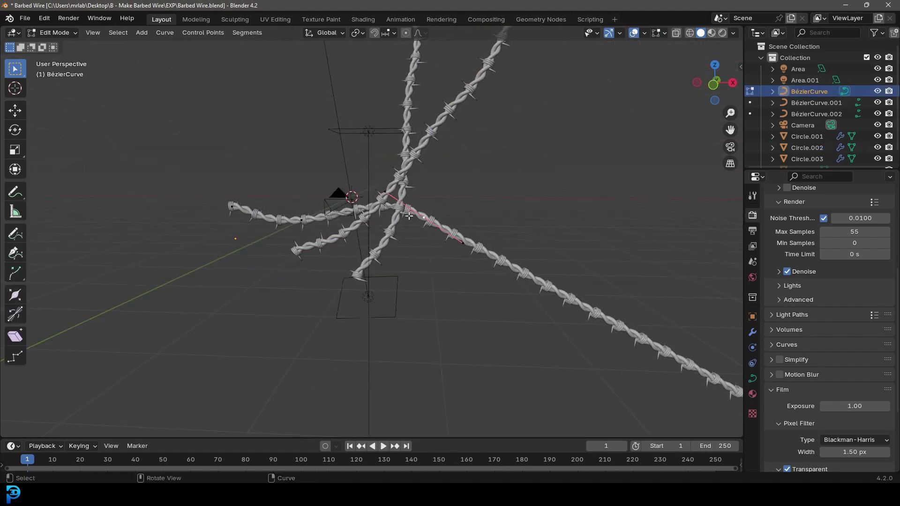
scroll(460, 244, up, 3)
scroll(458, 250, up, 2)
shift+middle_drag(458, 251, 451, 273)
scroll(451, 272, up, 2)
key(g)
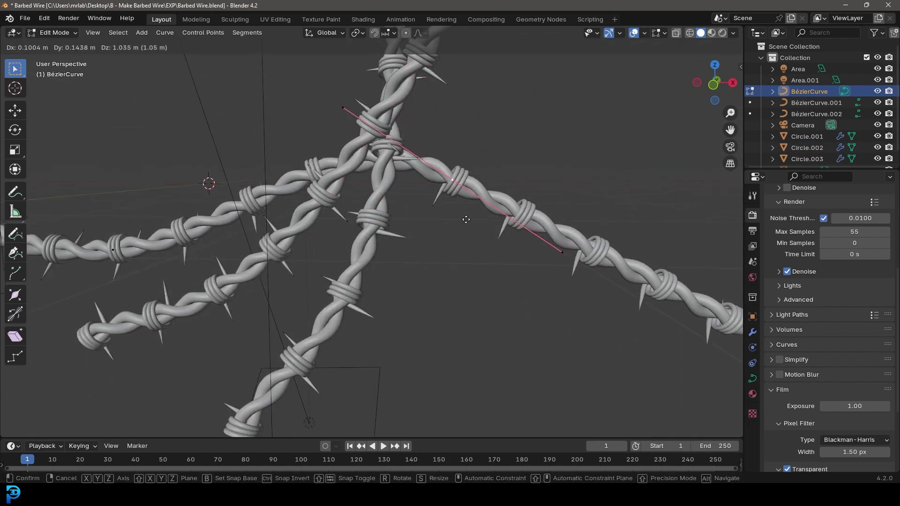
click(460, 263)
- Extrude two further control points from the selected point of BézierCurve and rotate the last one to bend the wire
scroll(462, 264, down, 3)
scroll(462, 264, down, 4)
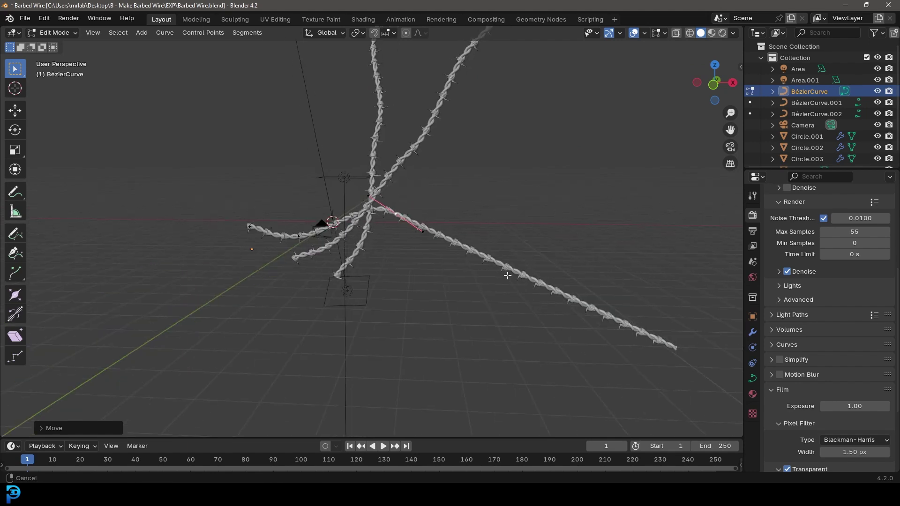
scroll(413, 255, up, 3)
shift+middle_drag(337, 233, 457, 296)
drag(457, 296, 388, 224)
key(e)
click(536, 139)
key(e)
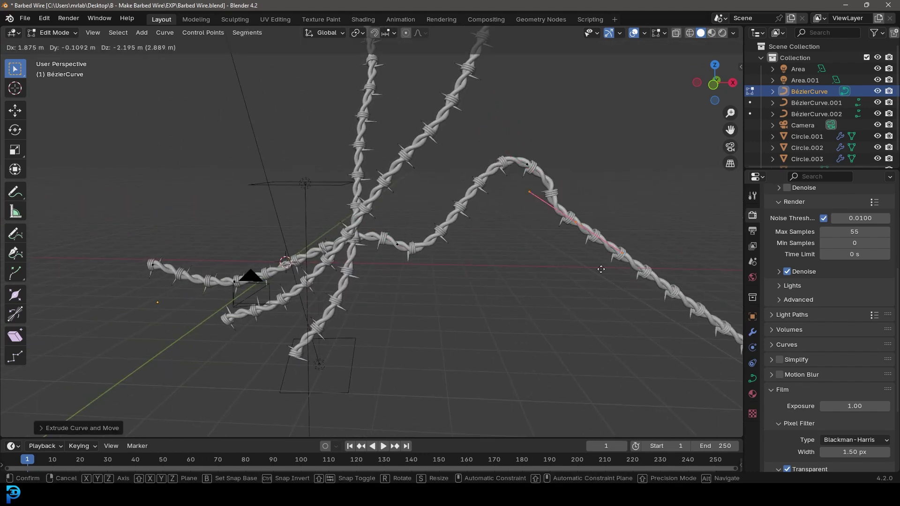
click(555, 345)
key(r)
click(582, 385)
scroll(418, 173, up, 4)
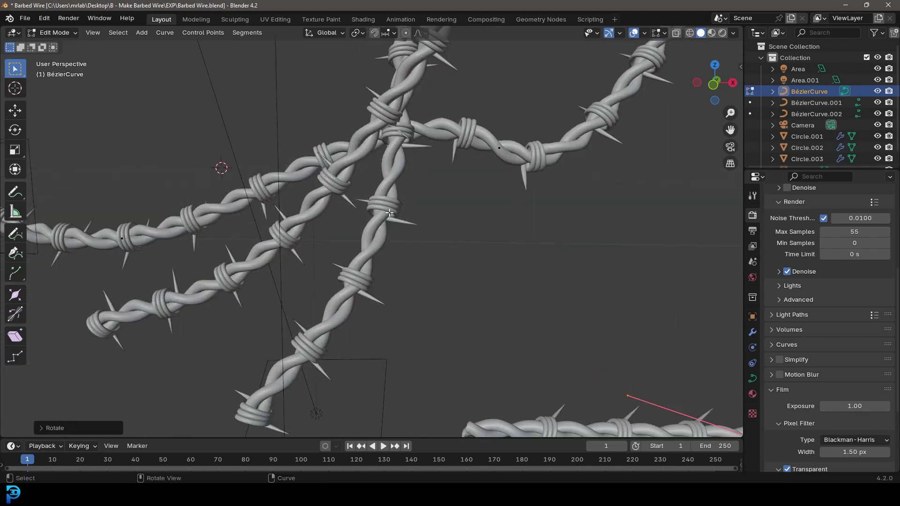
- Return to Object Mode, look through the camera and preview the barbed wire in Rendered shading
key(Tab)
scroll(369, 210, down, 5)
key(KP_0)
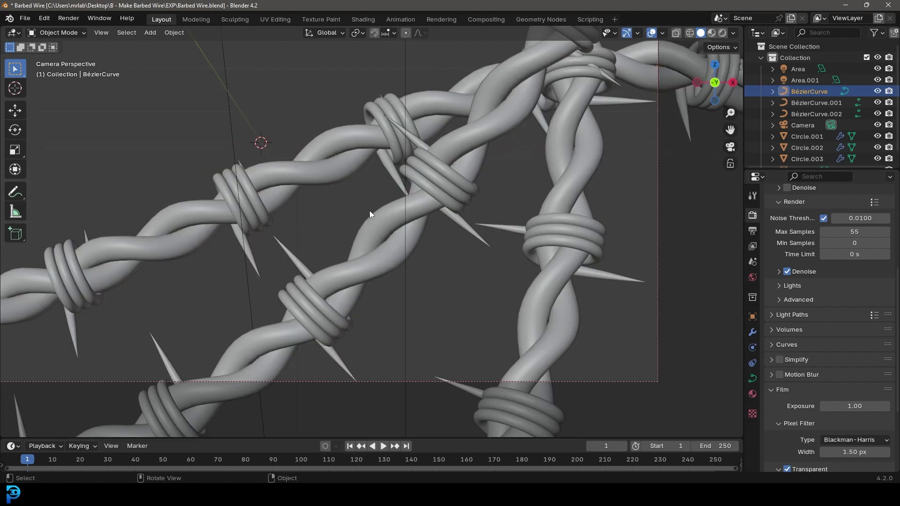
scroll(484, 259, down, 4)
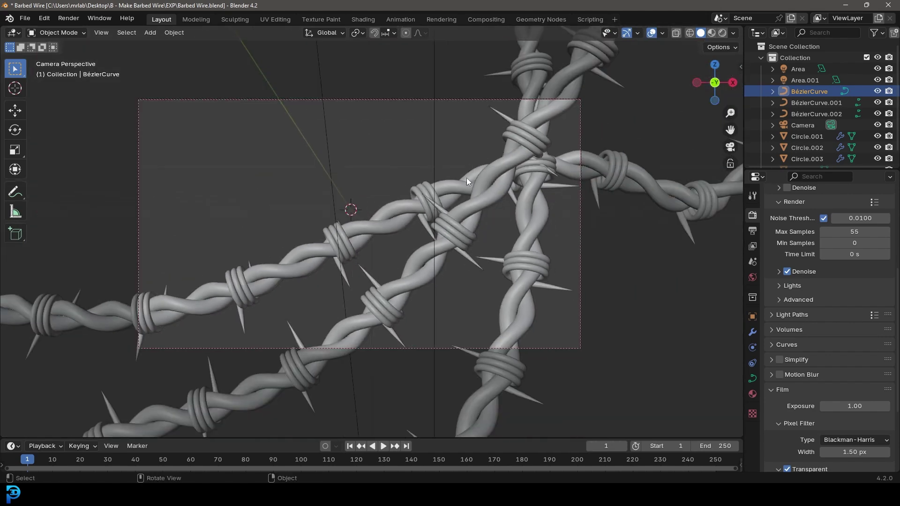
scroll(417, 231, up, 3)
click(395, 217)
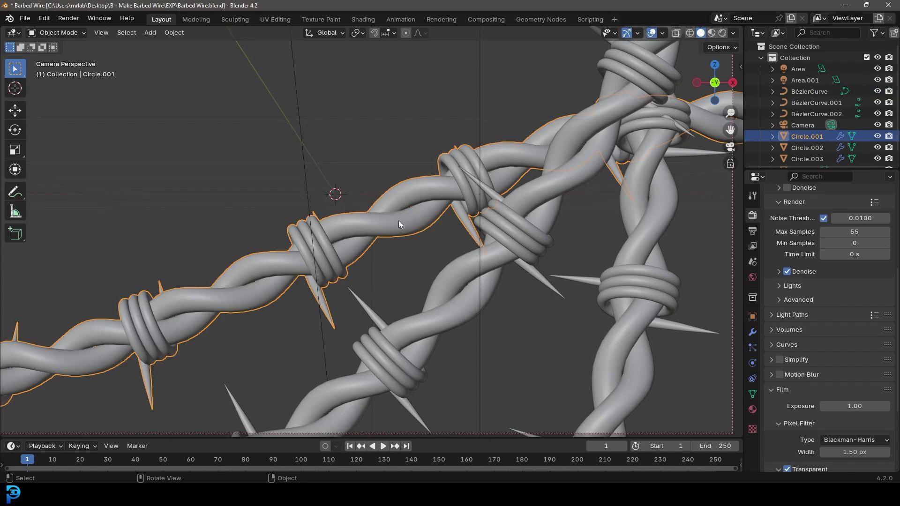
scroll(413, 240, down, 2)
key(z)
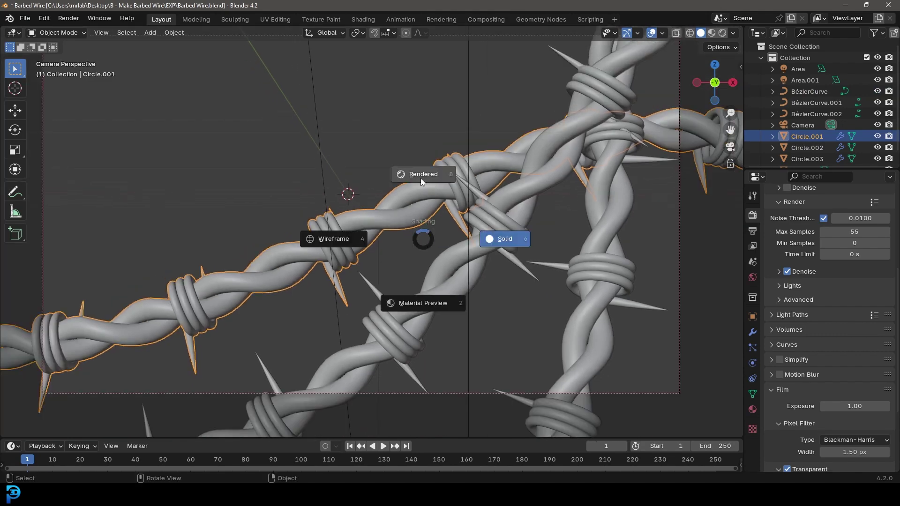
click(421, 178)
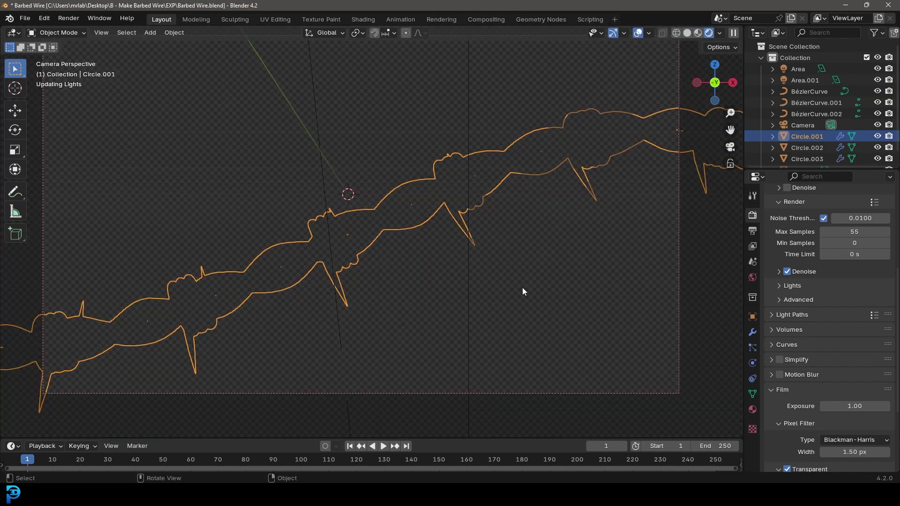
click(393, 253)
middle_drag(393, 253, 458, 269)
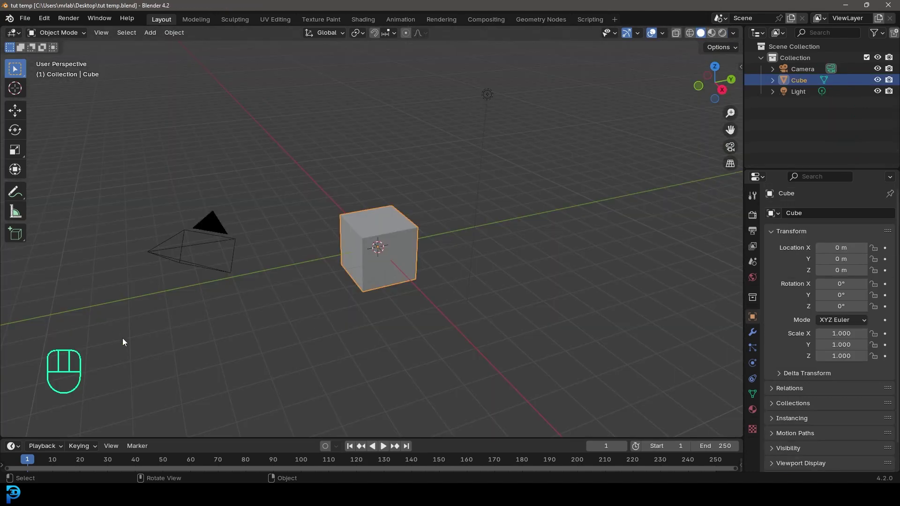
- In the new scene, delete the default camera, cube and light, and add a mesh circle
drag(134, 344, 528, 69)
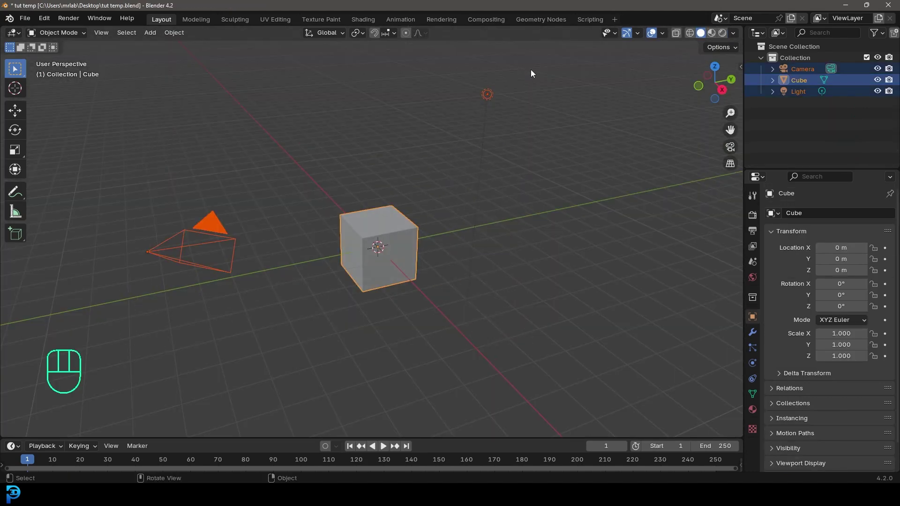
key(Delete)
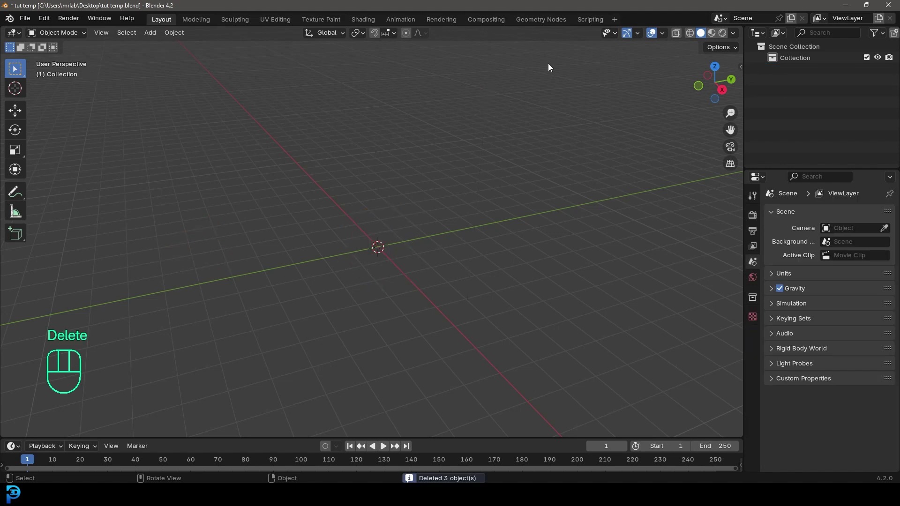
key(shift+a)
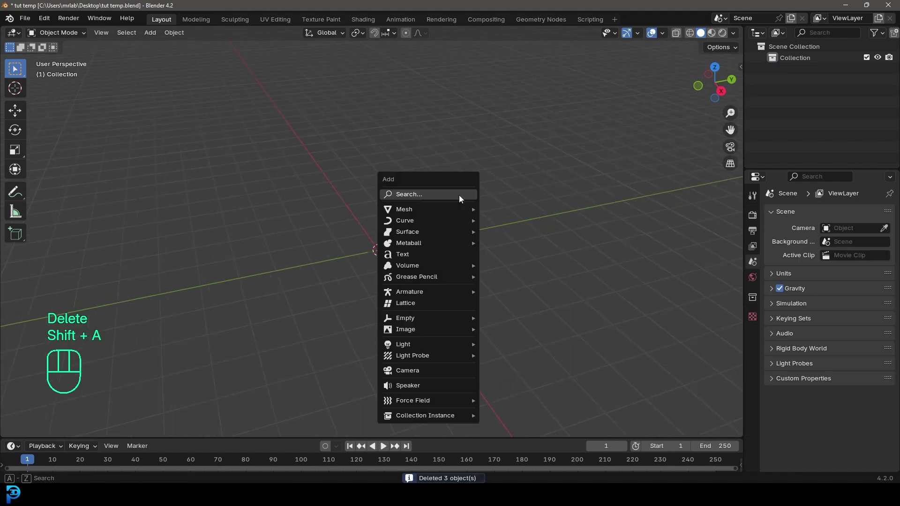
mouse_move(413, 222)
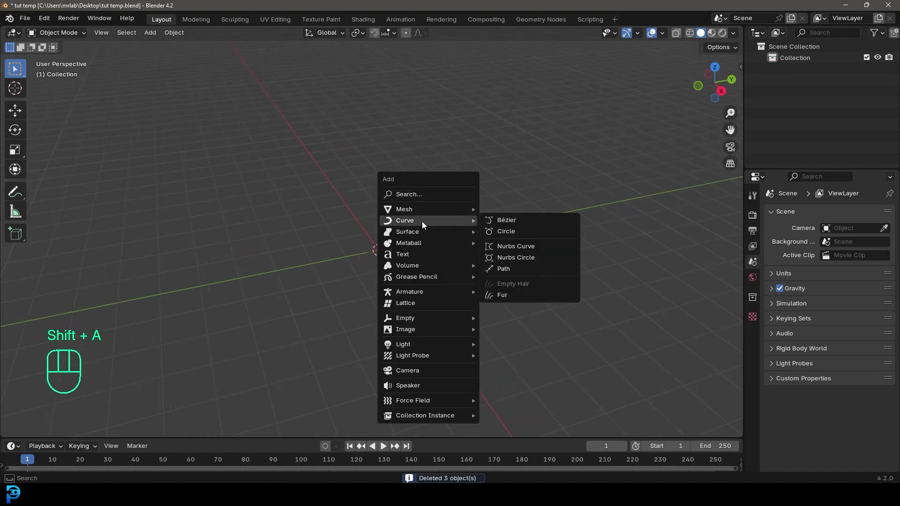
mouse_move(469, 208)
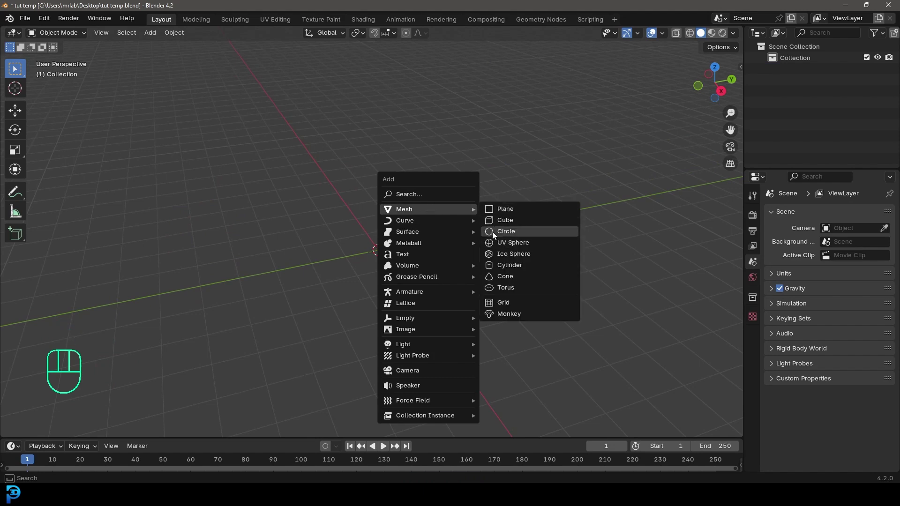
click(509, 234)
middle_drag(491, 233, 399, 243)
- Put the circle into Edit Mode and view it from the top
click(77, 32)
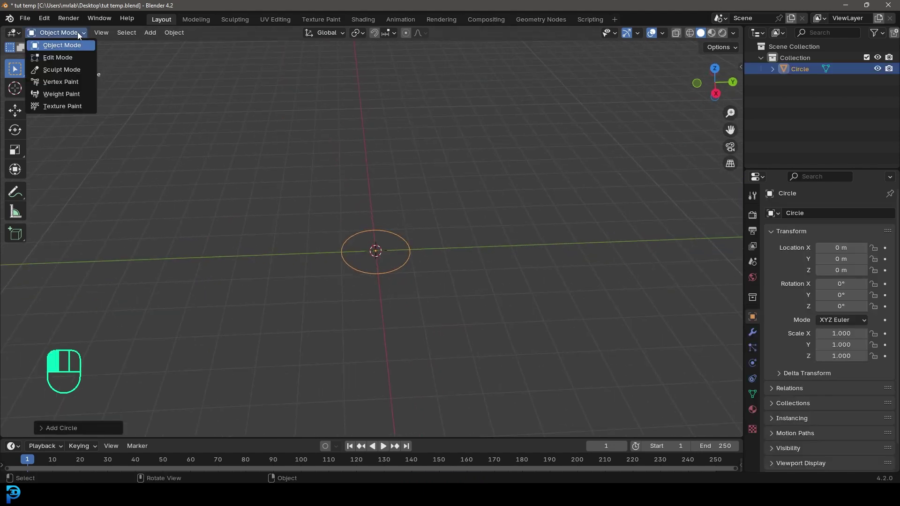
click(73, 58)
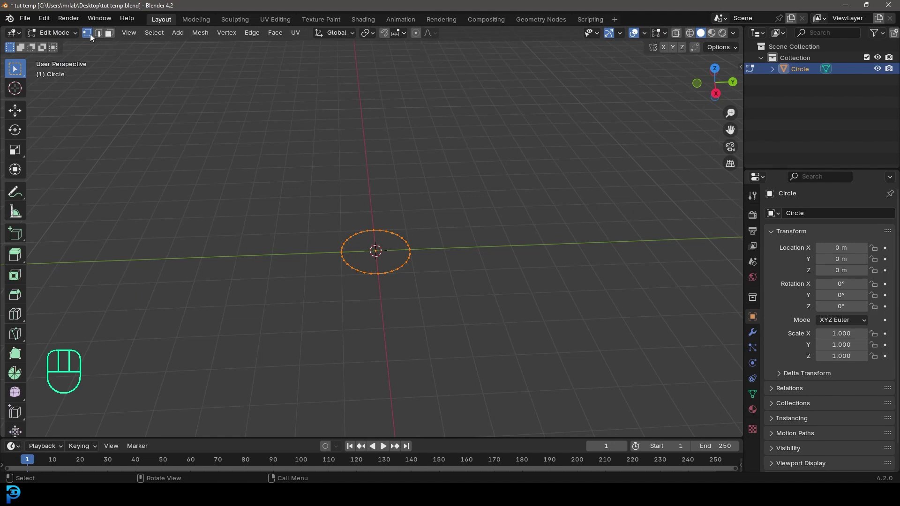
scroll(378, 249, up, 5)
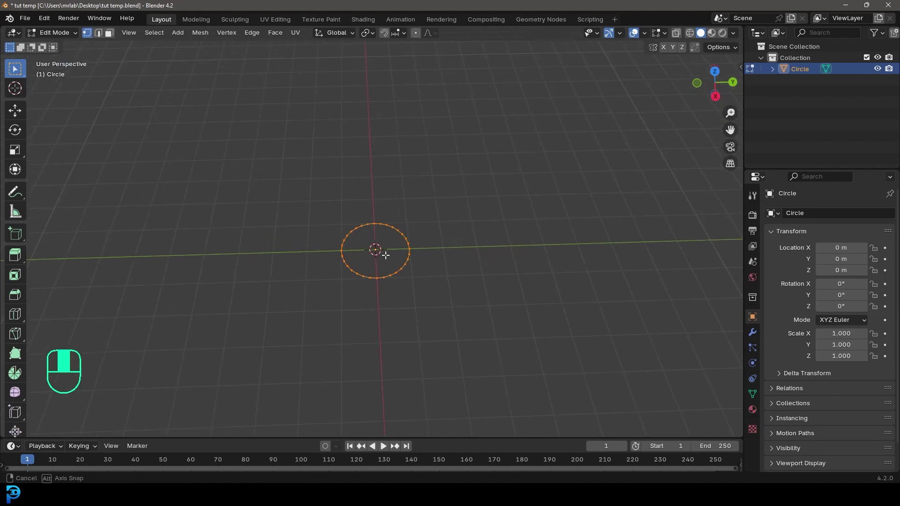
key(KP_7)
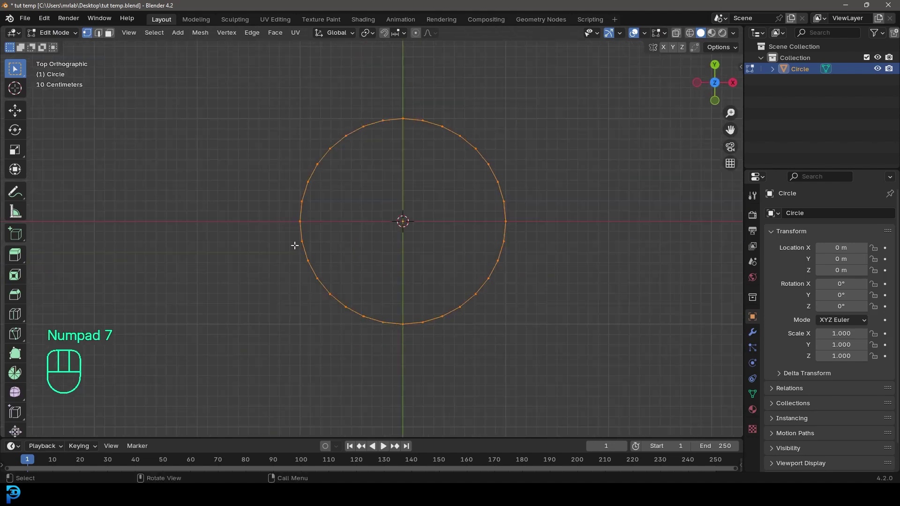
- Delete all of the circle's vertices except the one on the negative X axis
click(301, 222)
scroll(312, 215, up, 5)
scroll(227, 223, down, 3)
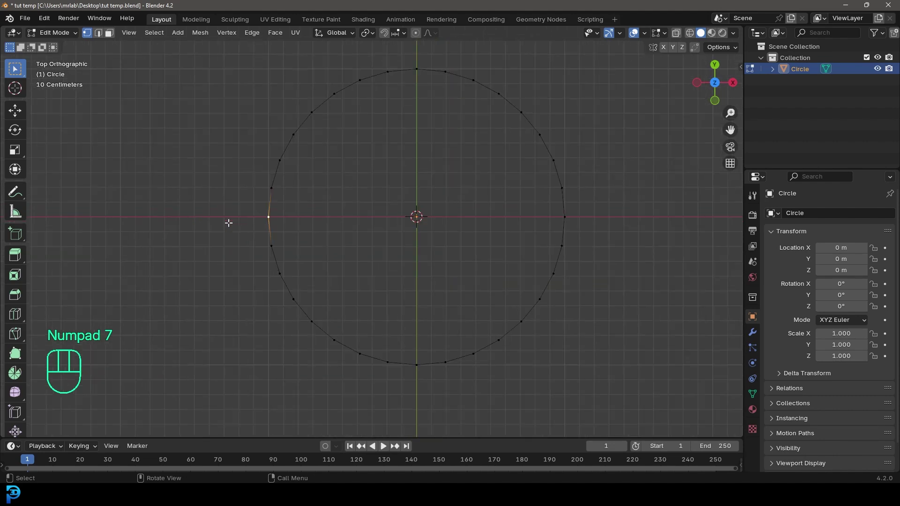
scroll(262, 211, down, 3)
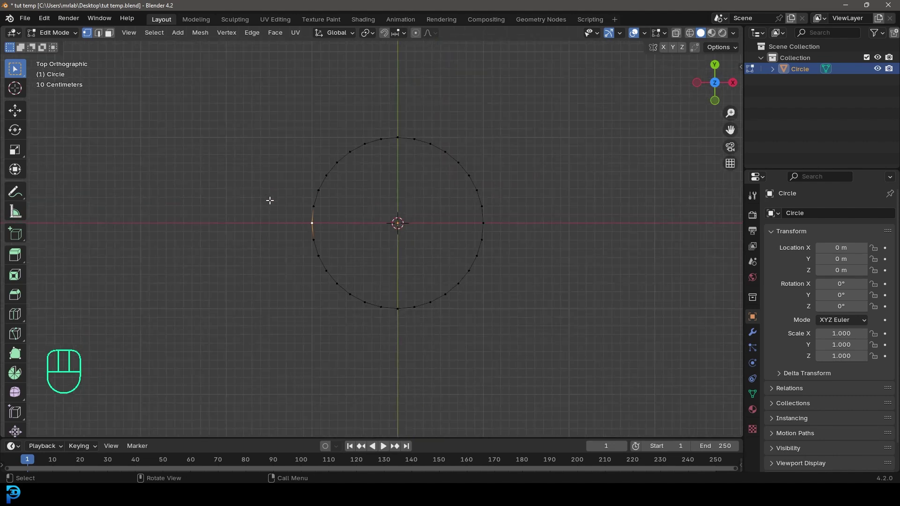
key(ctrl+i)
scroll(272, 200, up, 3)
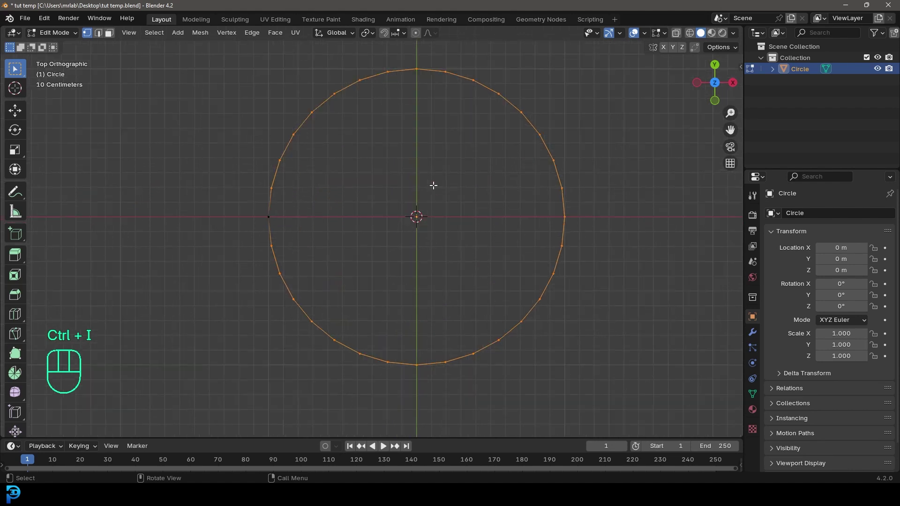
key(x)
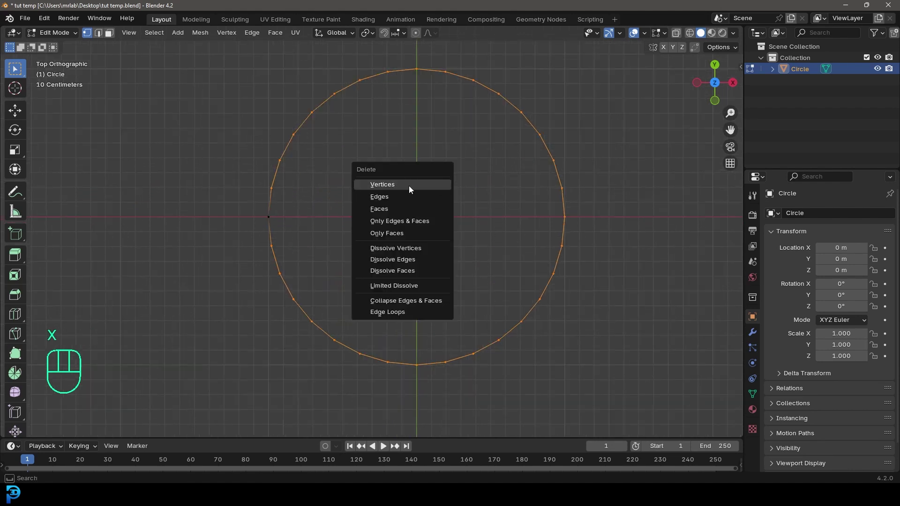
click(395, 182)
drag(334, 255, 248, 184)
scroll(258, 220, up, 4)
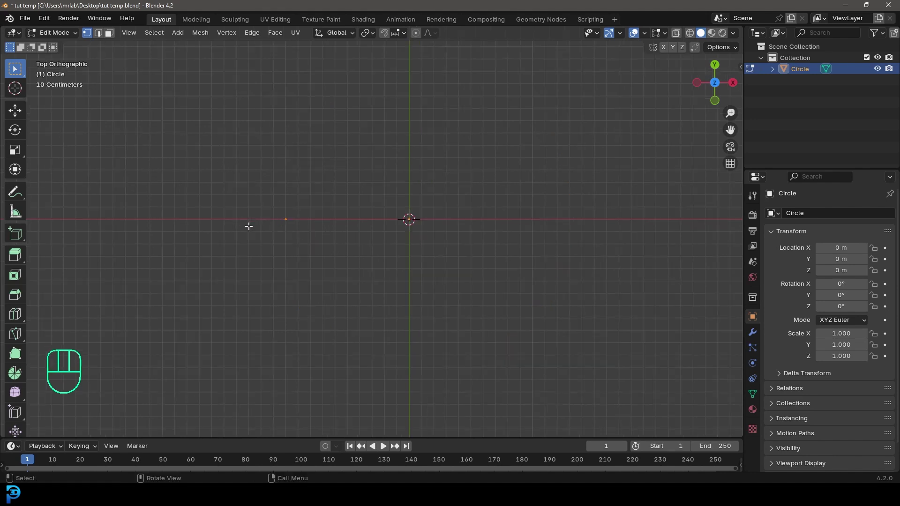
scroll(187, 213, down, 2)
- Return to Object Mode and add a Screw modifier to the remaining vertex
click(53, 34)
click(57, 46)
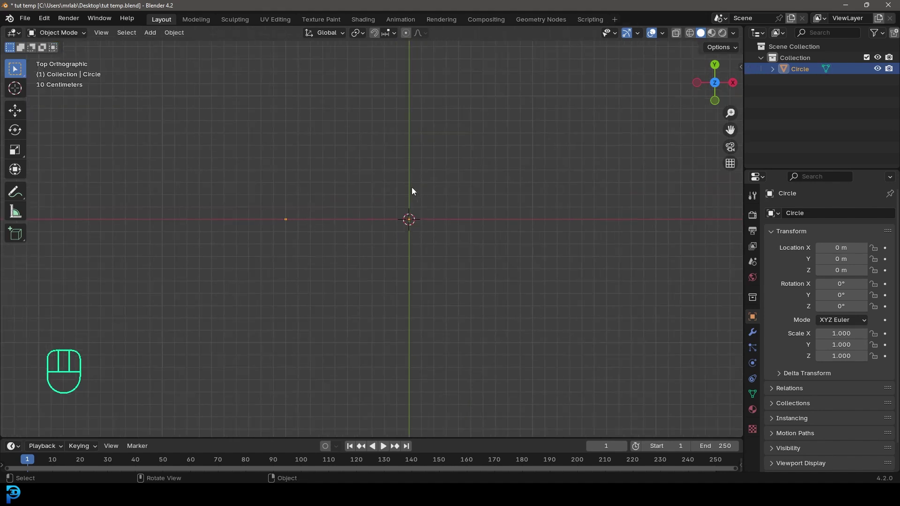
click(753, 332)
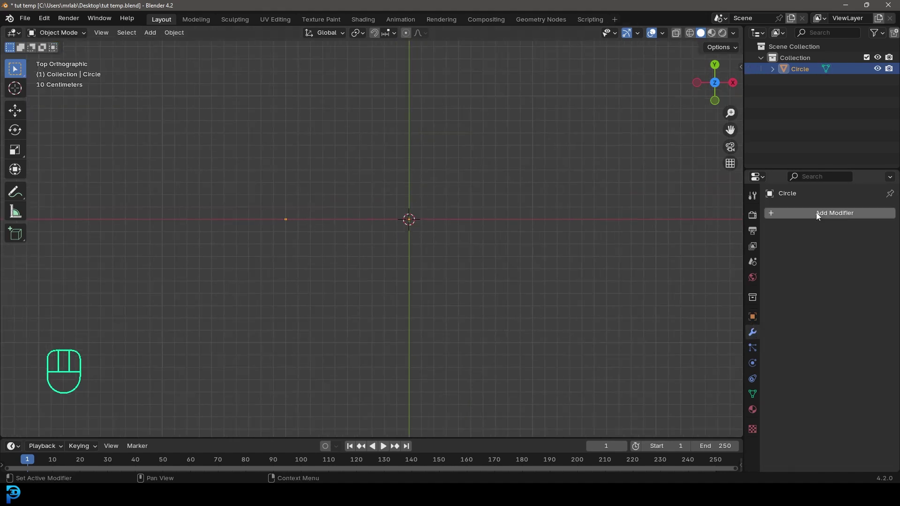
click(820, 215)
click(802, 214)
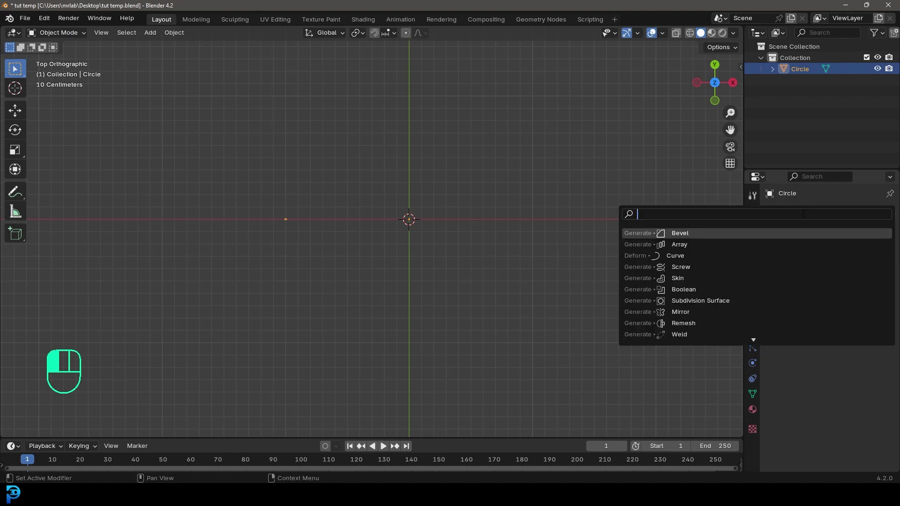
text(screw)
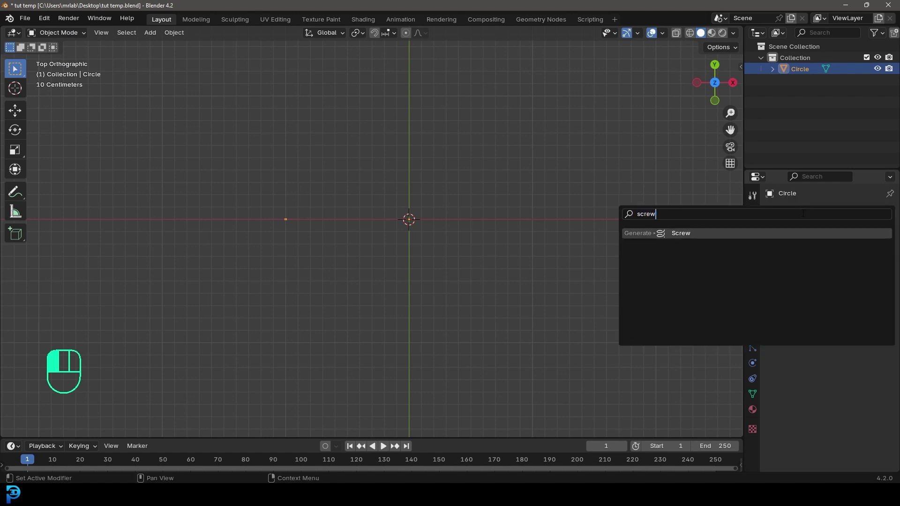
click(707, 234)
- Set the Screw modifier's screw height to 0.5 m and its iterations to 3
middle_drag(460, 389, 461, 321)
mouse_move(846, 260)
mouse_down()
mouse_move(862, 260)
mouse_move(847, 260)
mouse_up()
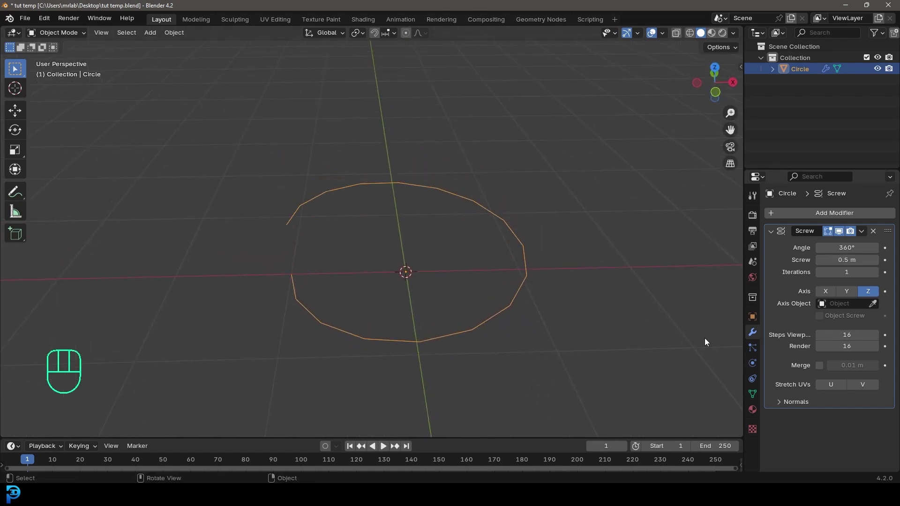
click(876, 272)
click(877, 272)
middle_drag(539, 310, 569, 295)
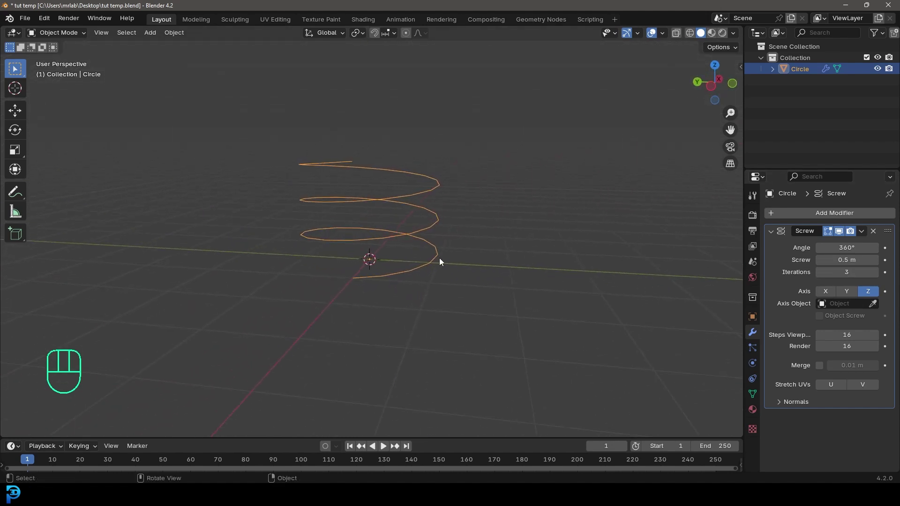
- Set the Screw modifier's screw height to 0.44 m and apply the modifier to the helix
key(KP_1)
scroll(469, 274, up, 2)
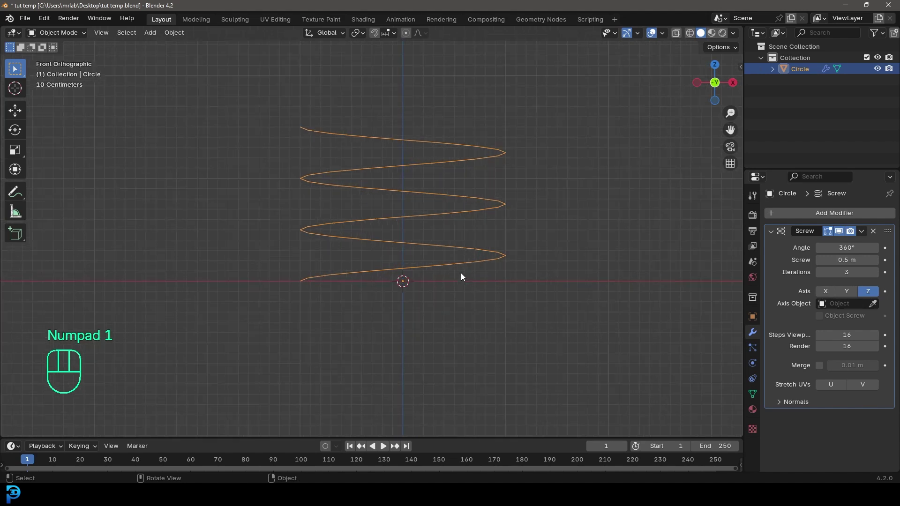
shift+drag(844, 260, 820, 259)
middle_drag(426, 191, 427, 224)
middle_drag(601, 198, 409, 197)
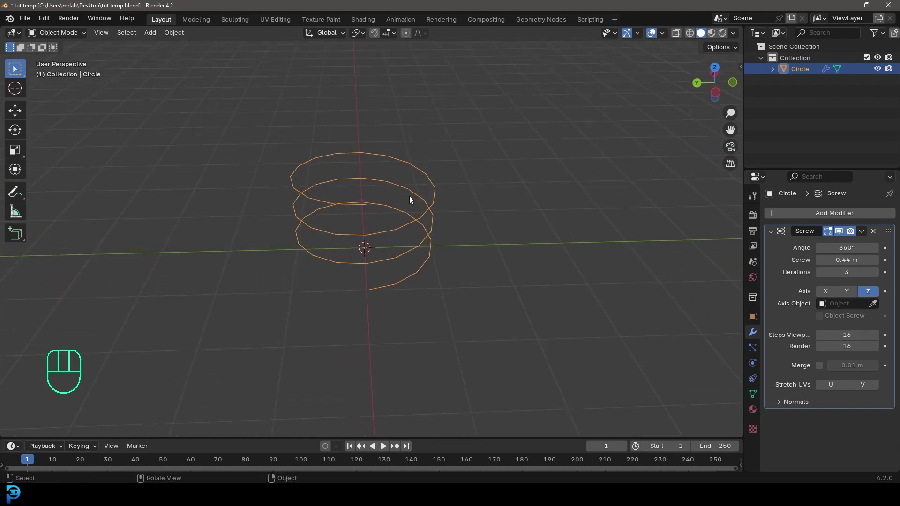
click(861, 233)
click(839, 244)
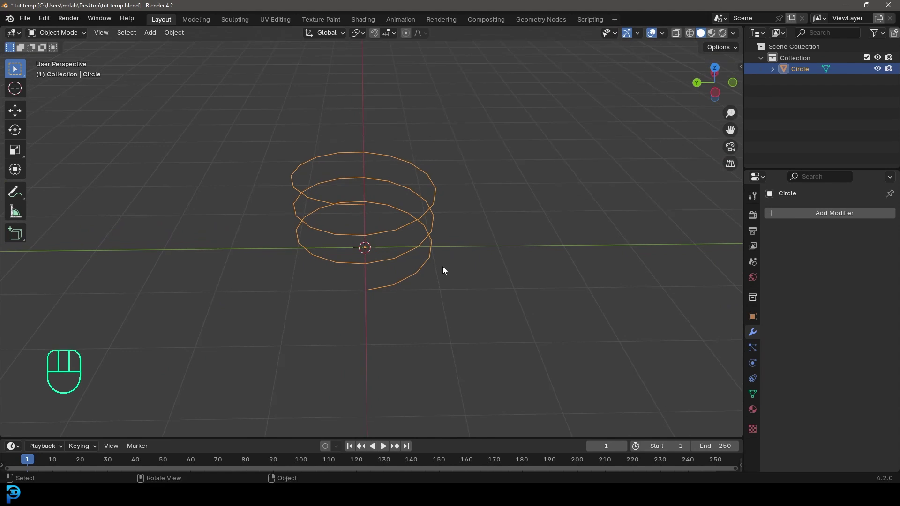
- In Edit Mode, extrude the helix's upper end vertex straight outward along the negative Y axis
key(Tab)
key(alt+a)
middle_drag(374, 177, 353, 197)
key(e)
key(y)
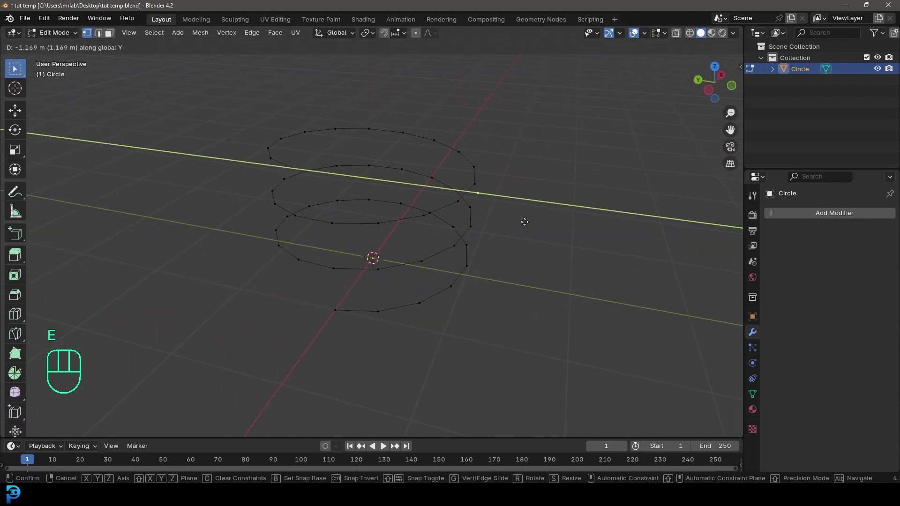
click(663, 244)
scroll(610, 260, down, 6)
middle_drag(565, 273, 483, 315)
- Extrude the helix's lower end vertex about 2.39 m along the positive Y axis and return to Object Mode
key(a)
middle_drag(416, 314, 374, 283)
click(369, 284)
key(e)
middle_drag(406, 317, 220, 325)
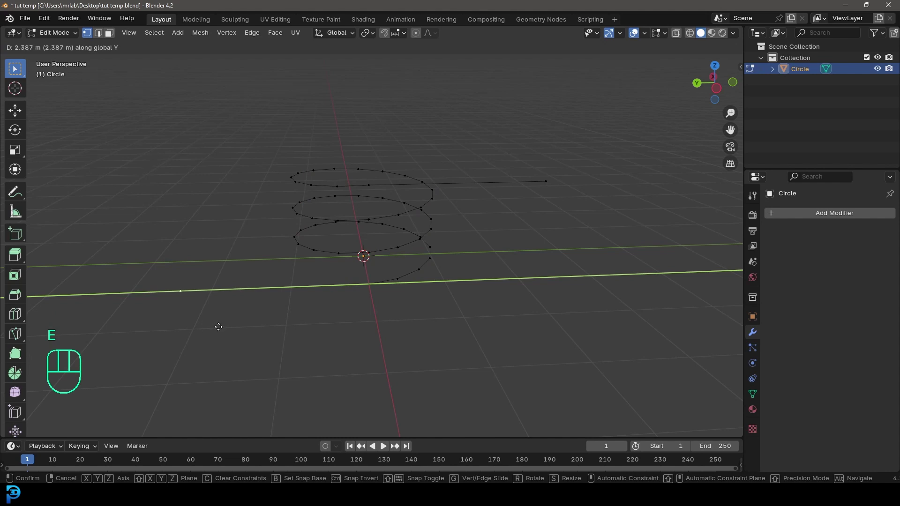
click(218, 327)
key(a)
scroll(378, 277, down, 2)
mouse_move(398, 297)
middle_down()
mouse_move(245, 302)
mouse_move(375, 296)
mouse_move(398, 282)
middle_up()
scroll(398, 282, up, 3)
key(Tab)
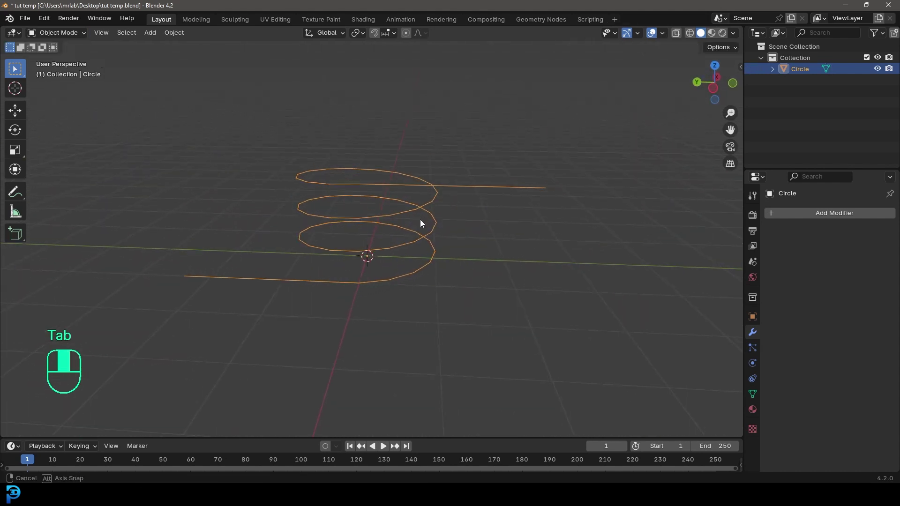
- Add a Subdivision Surface modifier with one viewport level to the helix and apply it
click(816, 212)
text(sub)
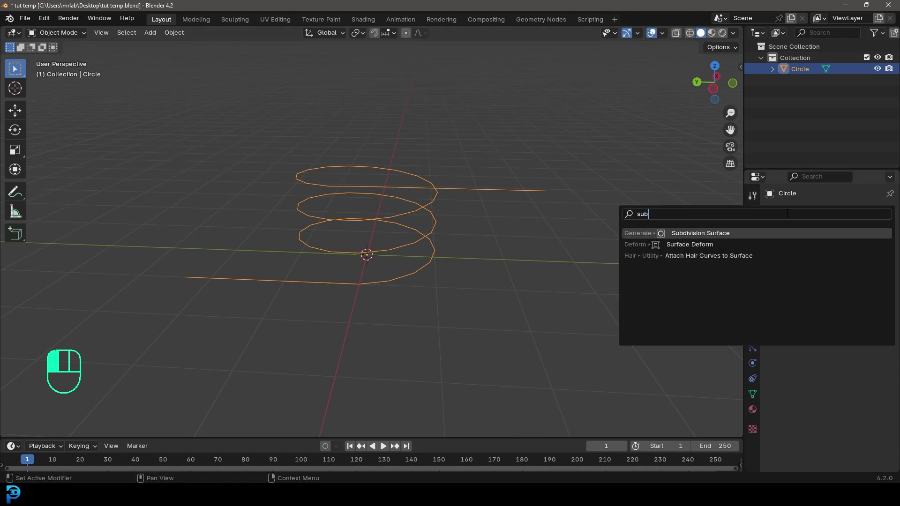
click(688, 234)
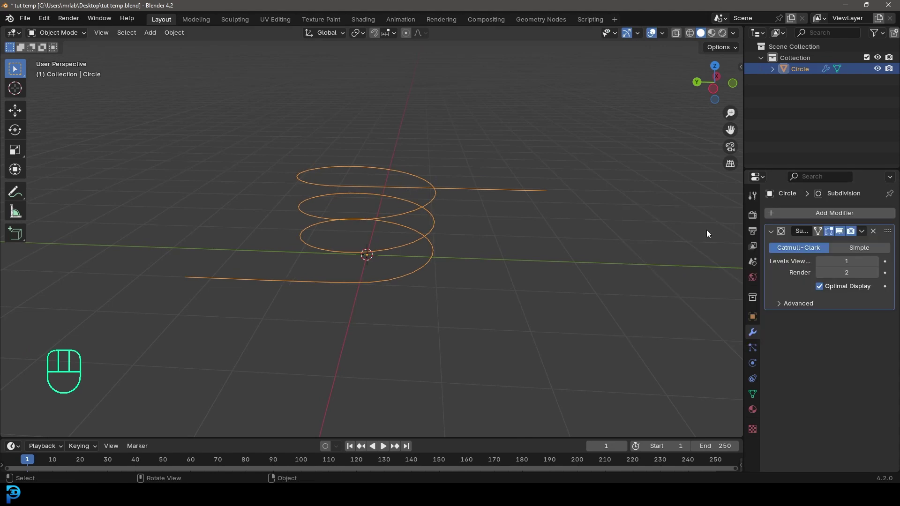
click(866, 233)
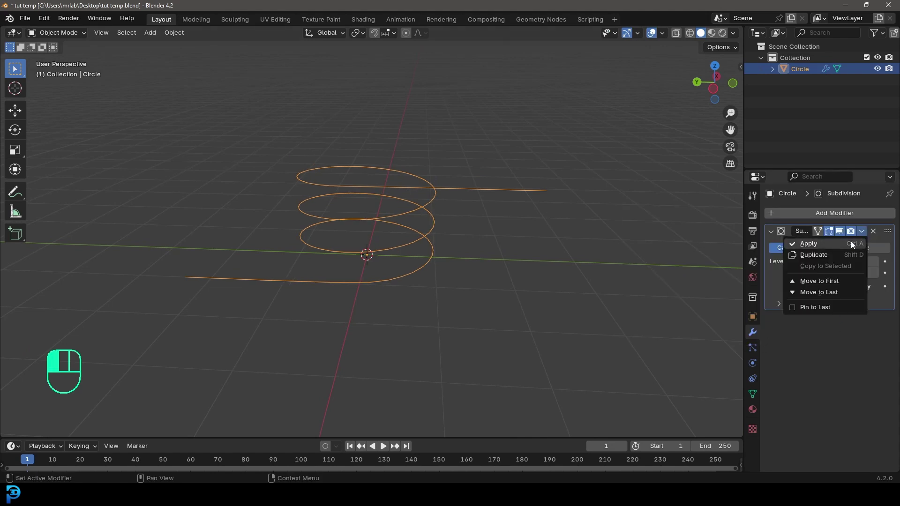
click(851, 241)
middle_drag(383, 231, 378, 212)
key(Tab)
key(Tab)
- Convert the helix mesh to a curve object
key(F3)
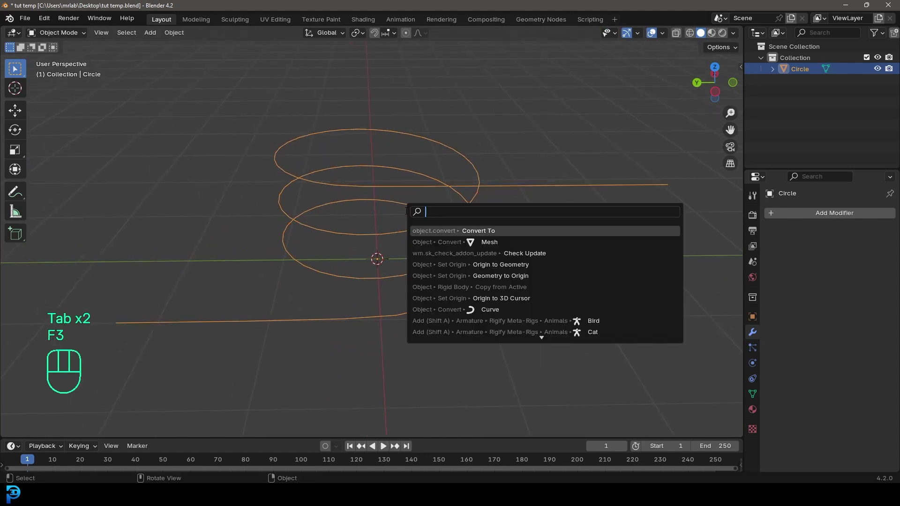
text(convert)
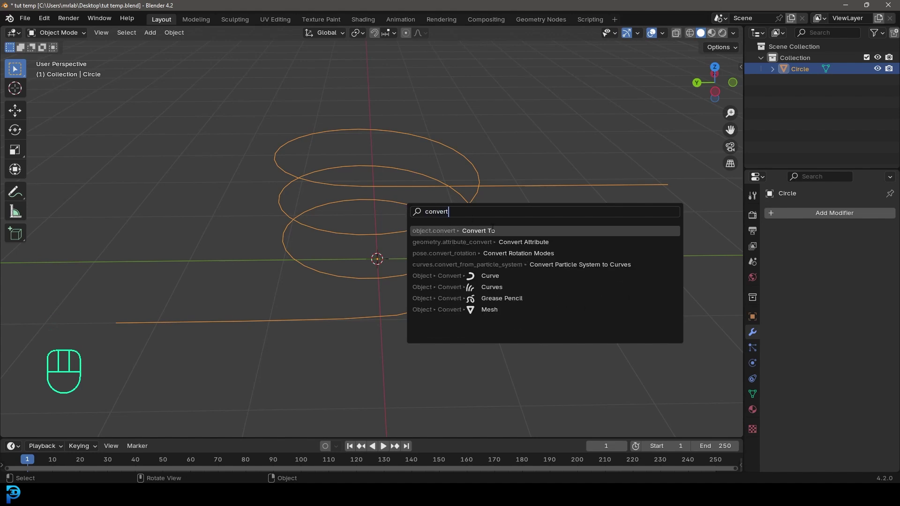
click(492, 230)
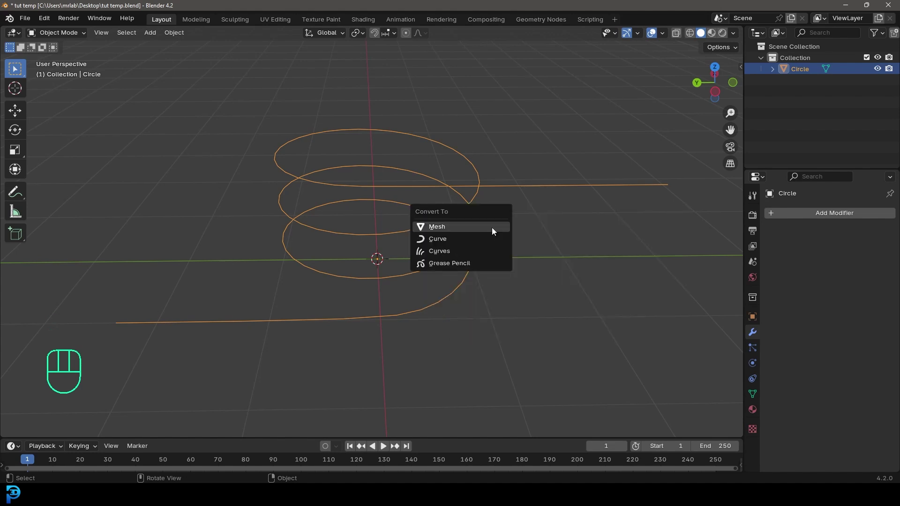
click(459, 238)
middle_drag(486, 238, 429, 274)
key(Tab)
key(Tab)
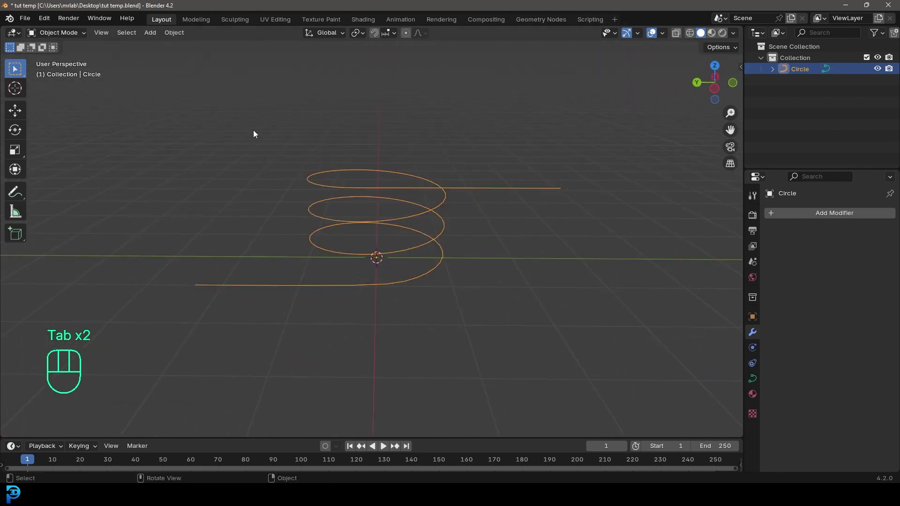
- Give the helix curve a round bevel with a depth of 0.189 m
click(753, 378)
scroll(786, 286, down, 2)
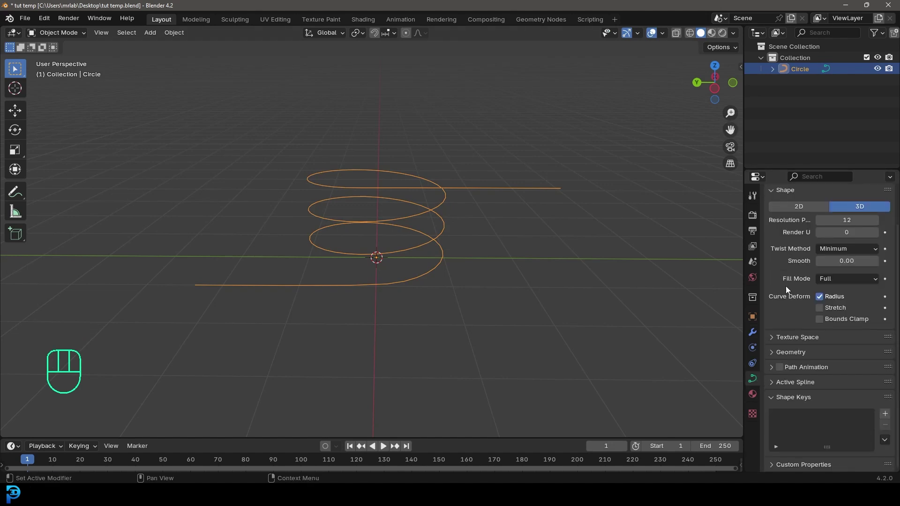
click(780, 353)
scroll(811, 379, down, 3)
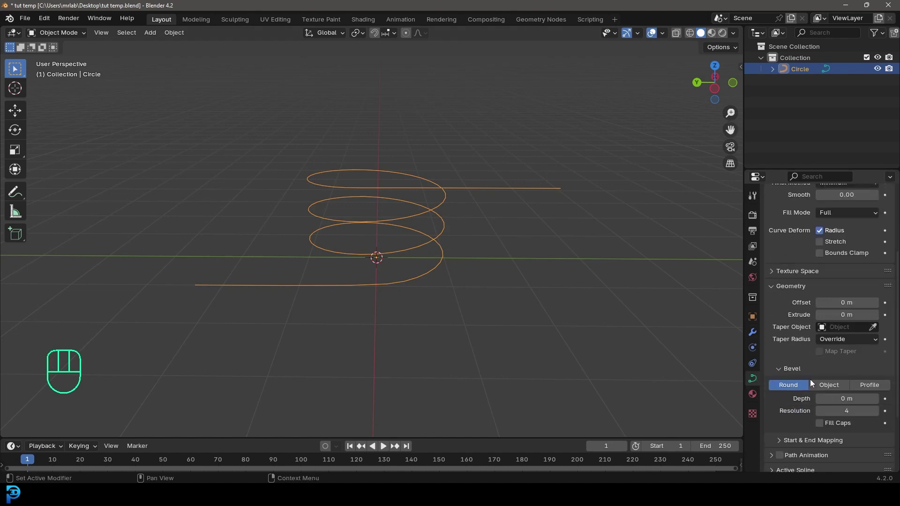
shift+drag(839, 398, 876, 398)
mouse_move(502, 229)
middle_down()
mouse_move(378, 228)
mouse_move(489, 240)
mouse_move(454, 229)
mouse_move(507, 229)
middle_up()
- In Edit Mode, shrink the radius of the upper end control point so that the wire end tapers
key(Tab)
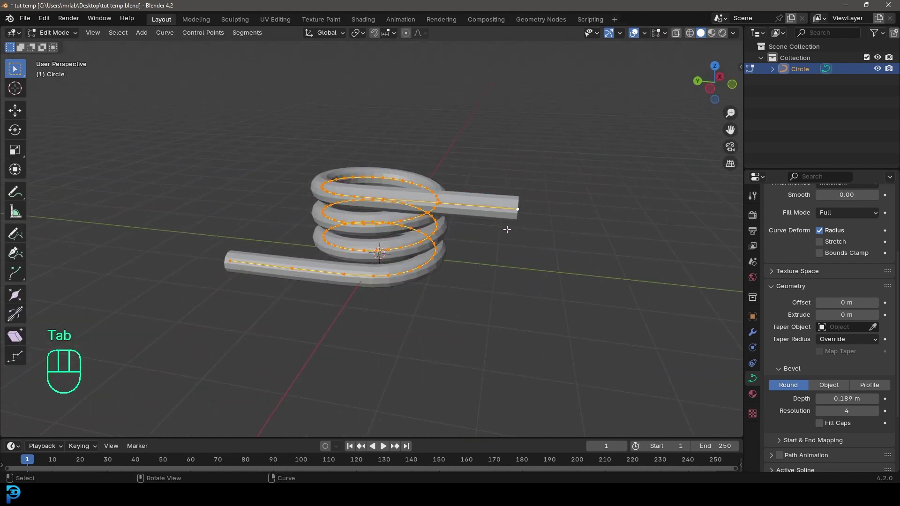
click(534, 213)
scroll(499, 257, up, 2)
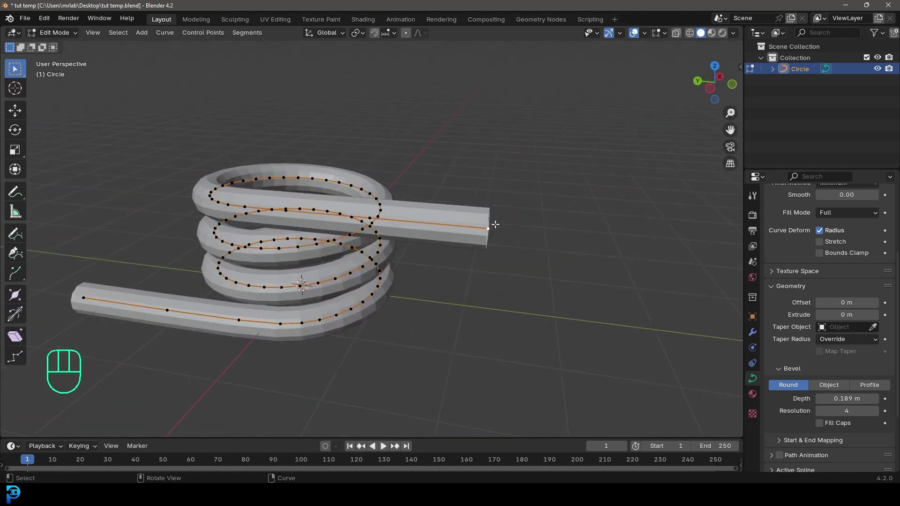
key(alt+s)
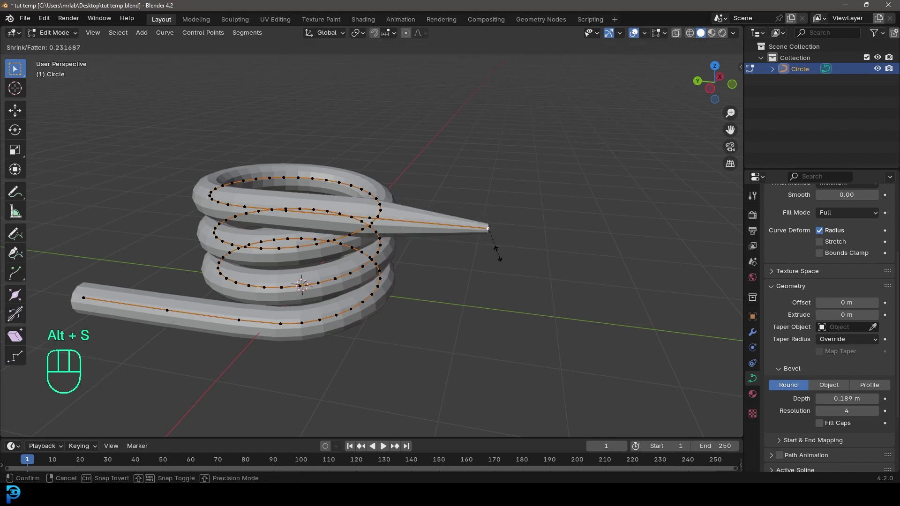
click(500, 242)
- Shrink the radius of the lower end control point almost to zero to form a sharp tip
scroll(281, 300, down, 1)
shift+middle_drag(162, 335, 382, 271)
scroll(375, 268, up, 3)
click(323, 243)
middle_drag(360, 322, 394, 334)
key(alt+s)
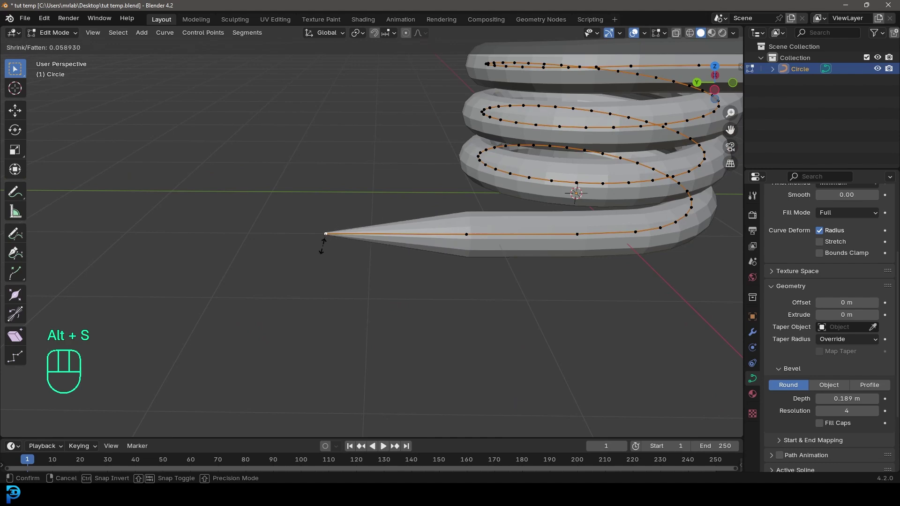
click(358, 251)
- Reduce the radius of the control point next to the lower tip to lengthen its taper
scroll(358, 251, down, 3)
shift+middle_drag(358, 252, 381, 283)
scroll(375, 281, up, 2)
click(332, 278)
scroll(370, 354, up, 3)
key(alt+s)
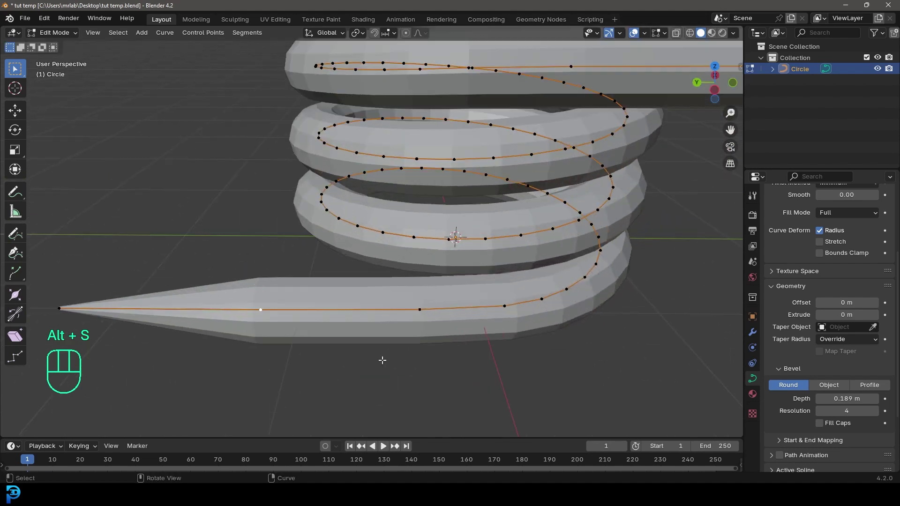
click(370, 350)
- Reduce the radius of the control point next to the upper tip to lengthen its taper
shift+middle_drag(524, 222, 453, 286)
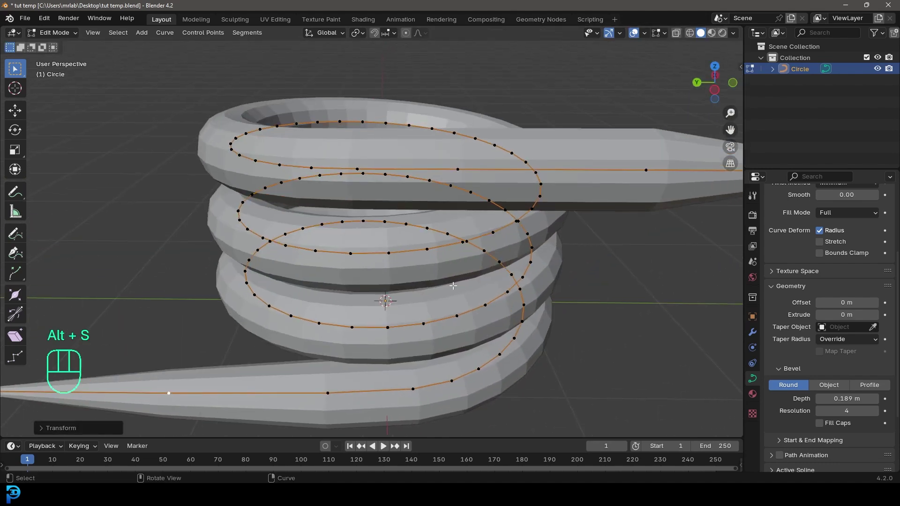
click(643, 173)
shift+middle_drag(674, 204, 537, 211)
key(alt+s)
click(644, 292)
- Scale all of the coil's control points along Z to about 0.85 so the turns sit closer together
scroll(586, 303, down, 5)
middle_drag(487, 323, 499, 287)
key(a)
key(s)
key(z)
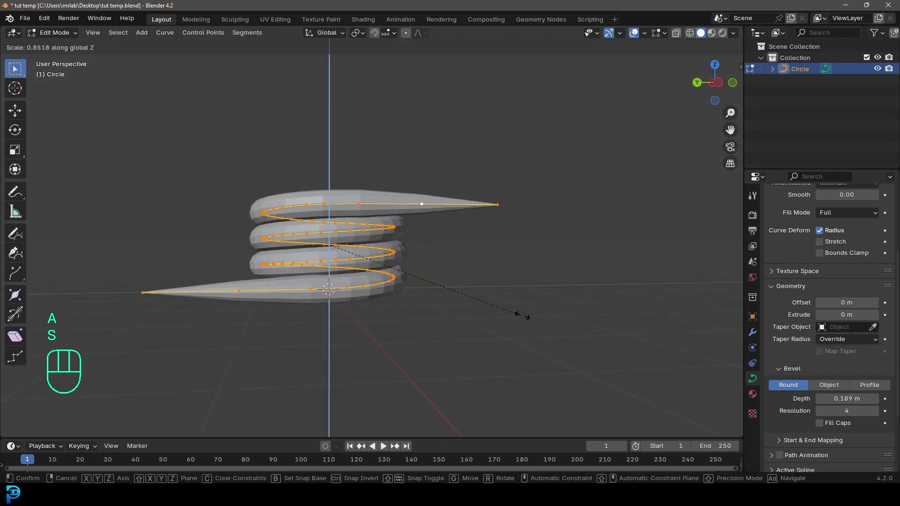
click(515, 311)
- Return to Object Mode and shade the barb coil smooth
middle_drag(514, 311, 361, 198)
key(Tab)
right_click(390, 214)
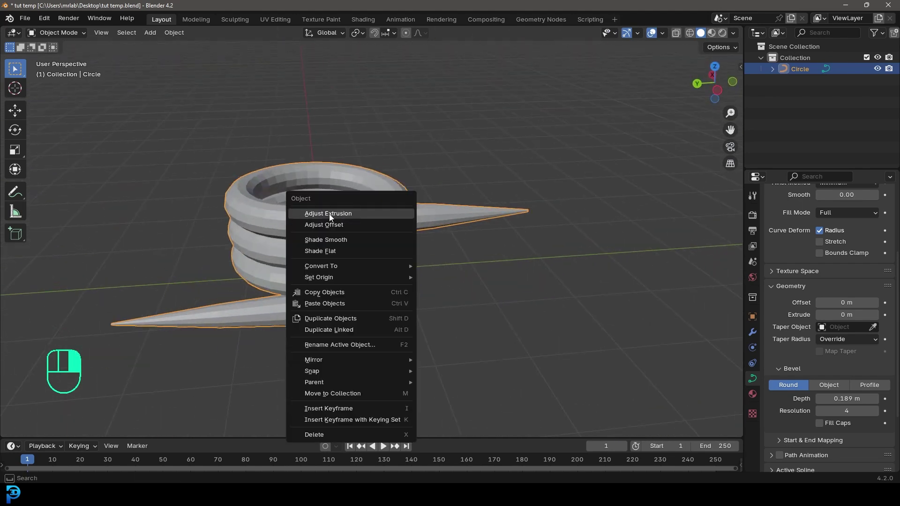
click(362, 239)
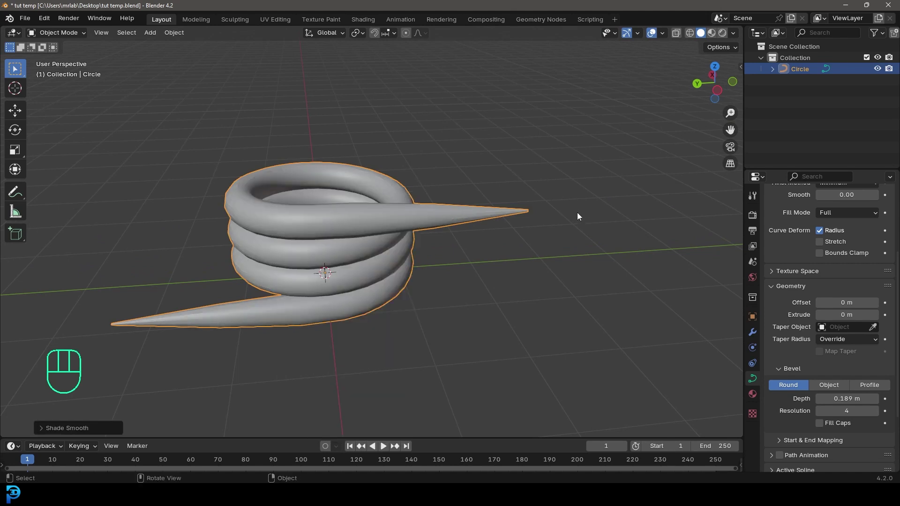
- Add a mesh circle with 10 vertices and a 1 m radius at the world origin
key(KP_1)
scroll(403, 265, down, 3)
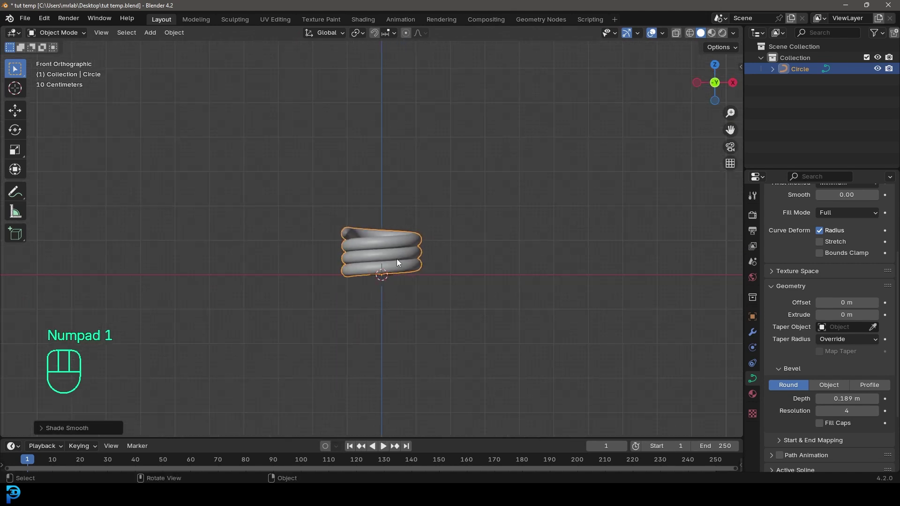
key(shift+a)
mouse_move(383, 245)
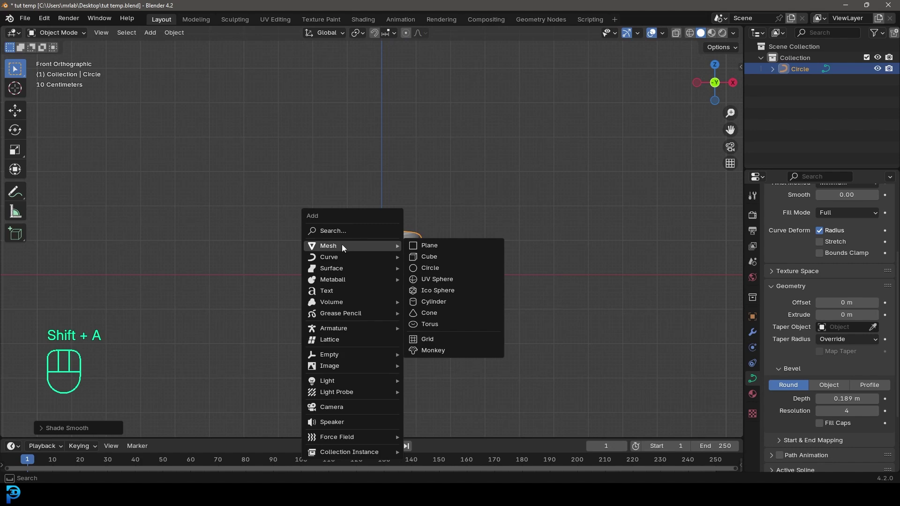
click(426, 272)
click(45, 430)
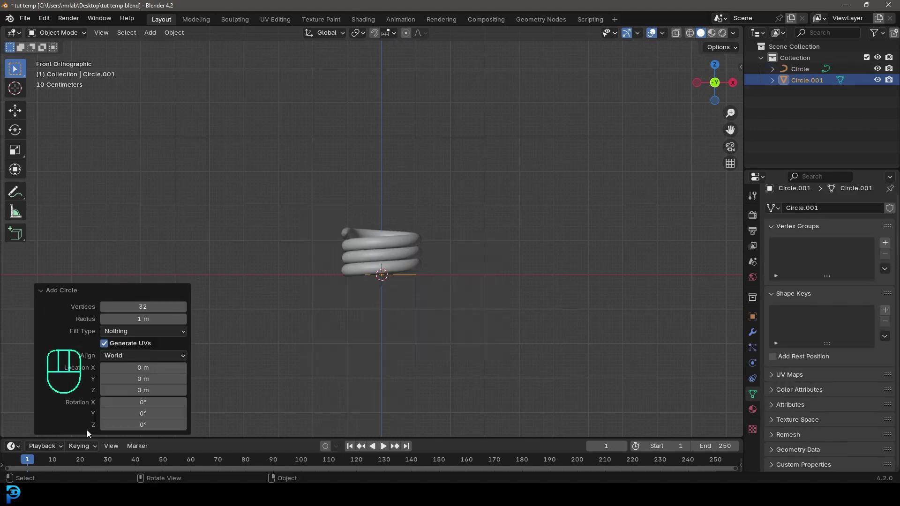
click(148, 308)
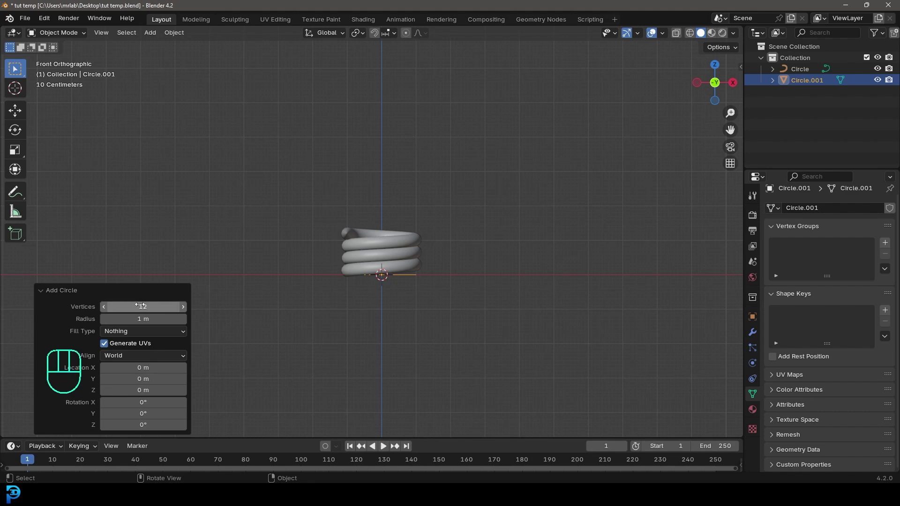
click(162, 306)
text(10)
key(Return)
click(46, 291)
- Hide the barb coil so that only the new circle is shown
middle_drag(165, 249, 318, 287)
click(412, 218)
middle_drag(375, 234, 401, 222)
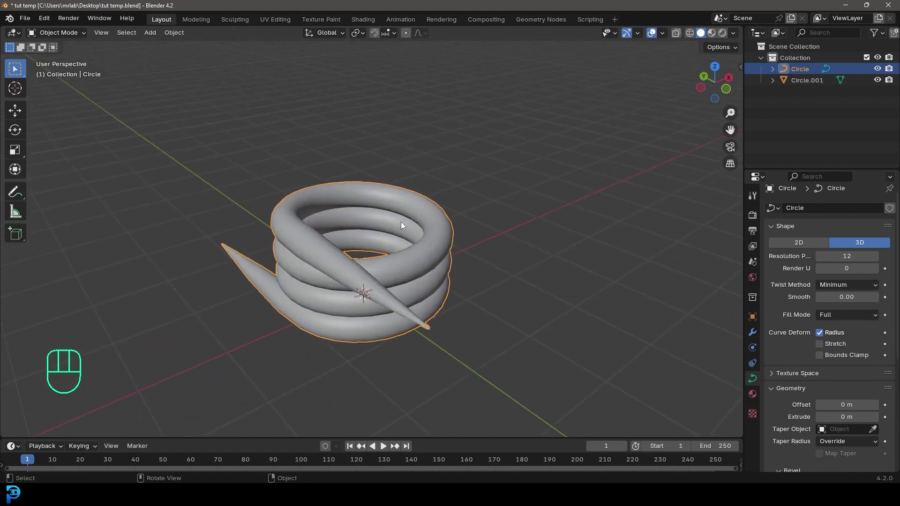
key(h)
middle_drag(352, 285, 420, 274)
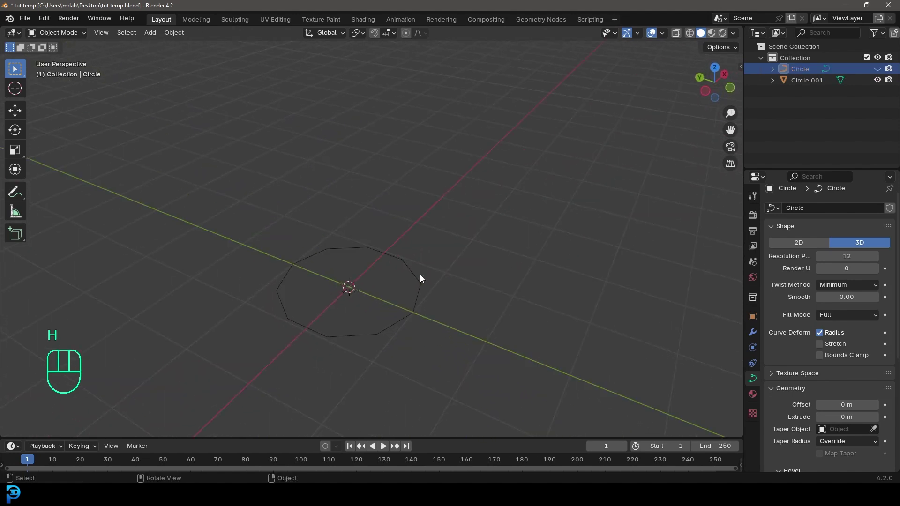
- In Edit Mode, move the 10-sided circle along the negative X axis until it just clears its origin
click(357, 248)
key(Tab)
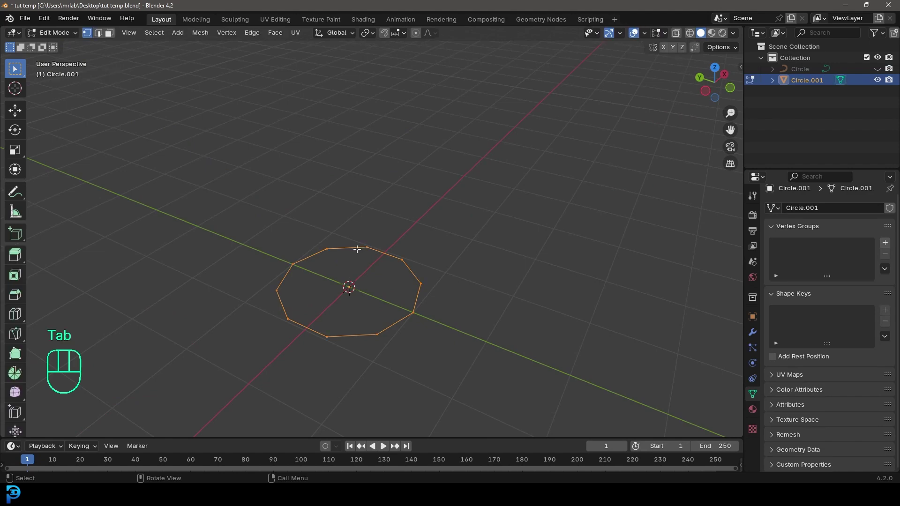
key(KP_7)
shift+middle_drag(483, 159, 478, 218)
scroll(583, 253, up, 2)
key(g)
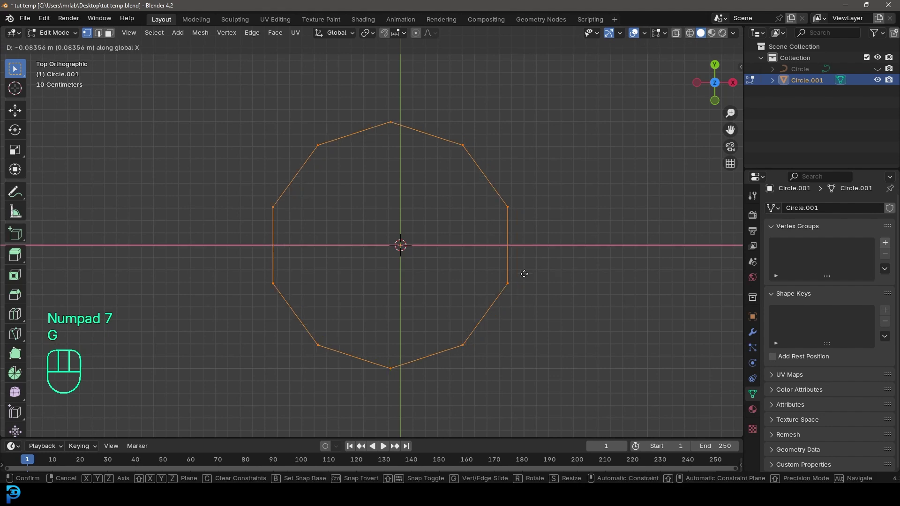
click(422, 271)
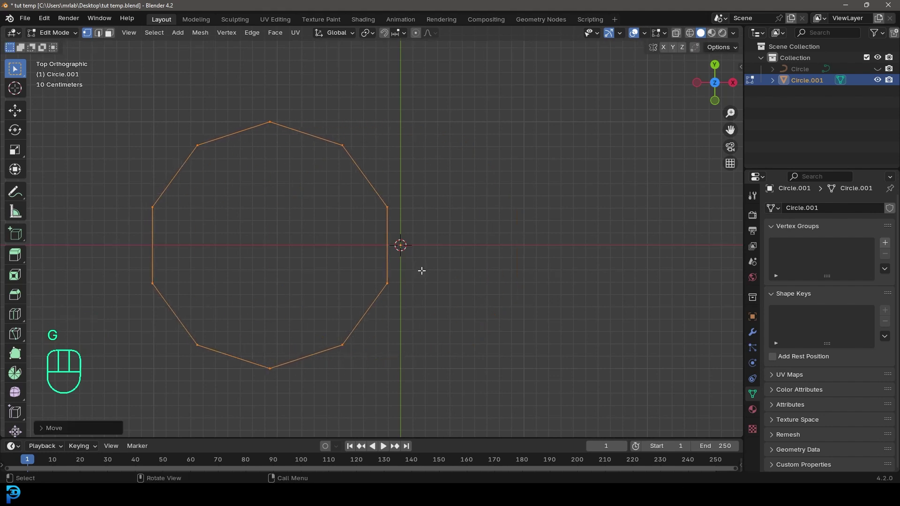
- Add a Screw modifier to the offset 10-sided circle
click(753, 333)
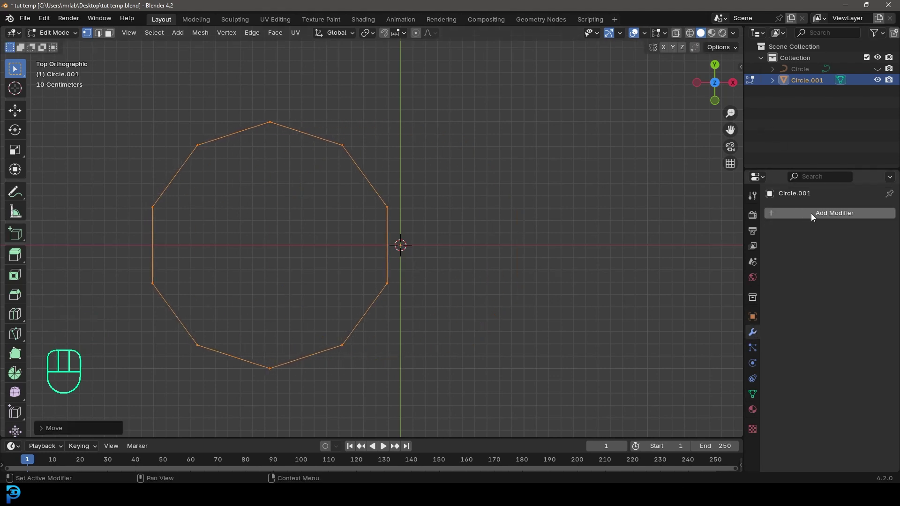
click(811, 213)
click(786, 209)
text(scew)
click(722, 229)
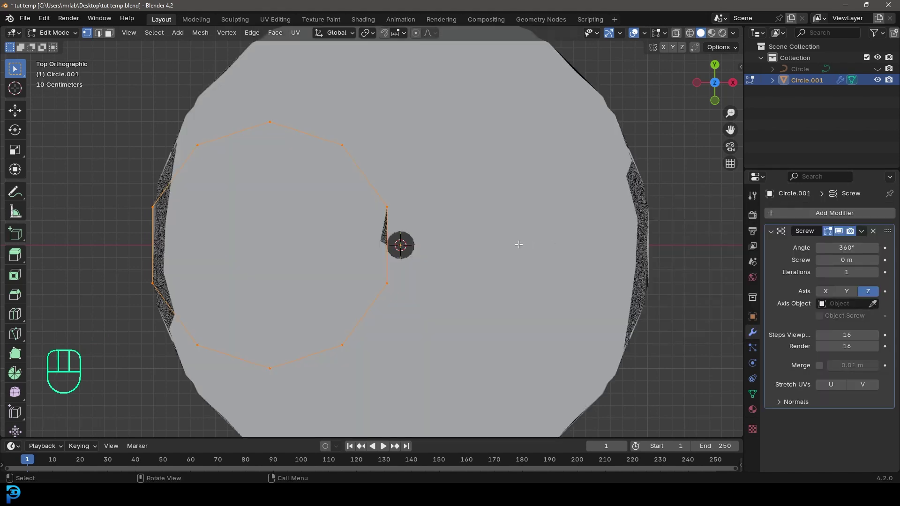
- Turn off the Screw modifier's viewport display and duplicate the 10-sided circle about 2.12 m along the positive X axis
click(838, 232)
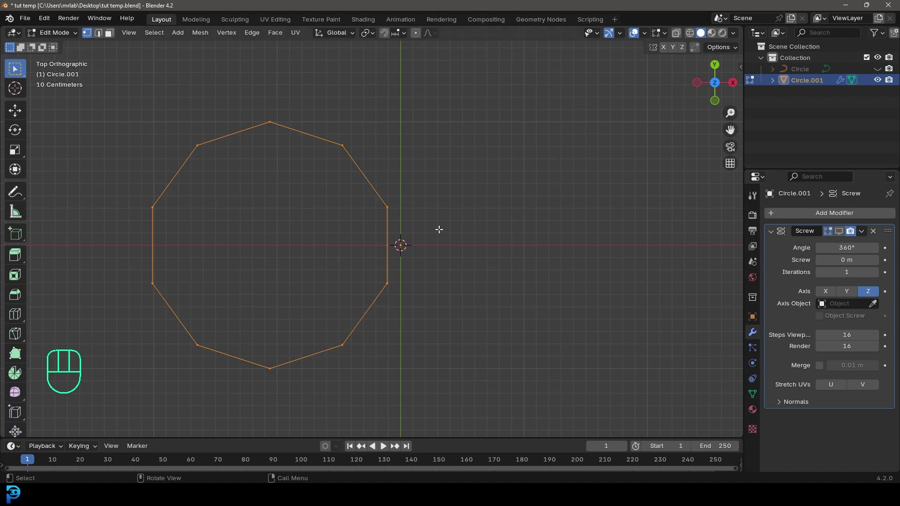
key(shift+d)
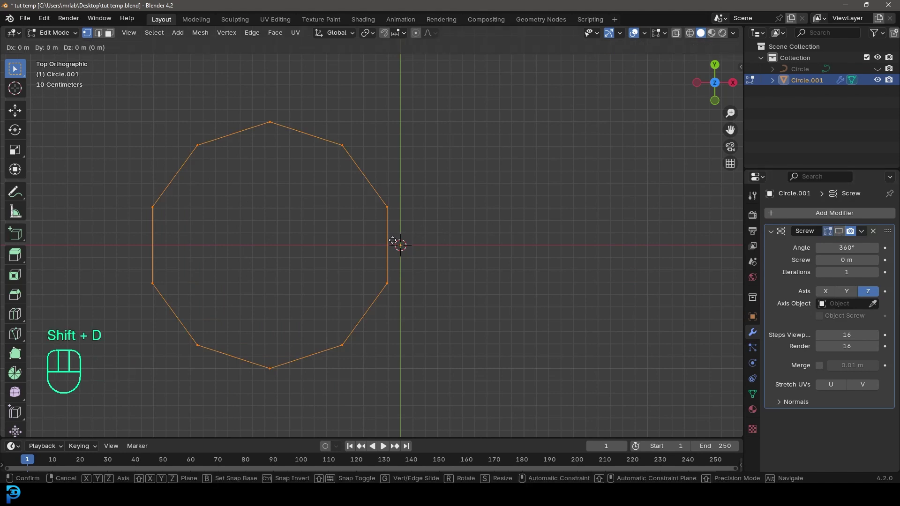
key(x)
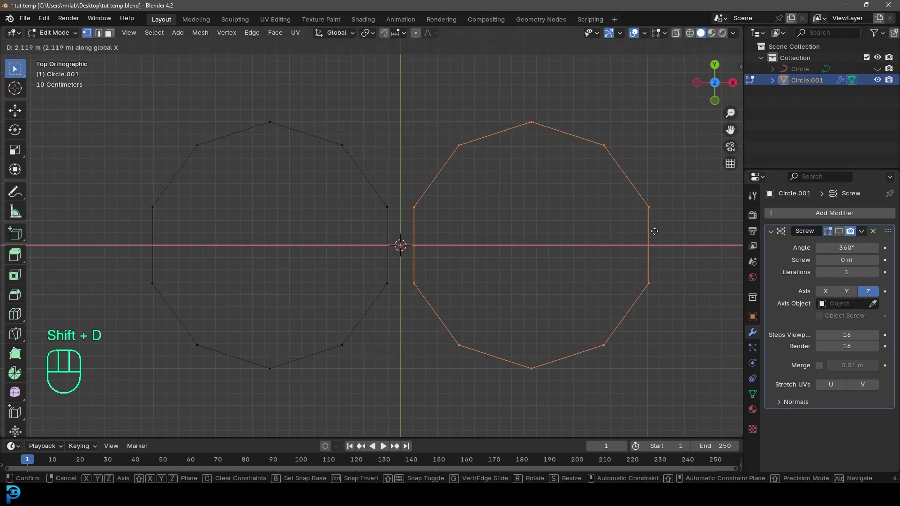
click(654, 231)
scroll(480, 314, down, 5)
key(a)
- Set the Screw modifier's screw distance to 5 m, return to Object Mode and turn its viewport display back on
middle_drag(480, 314, 451, 231)
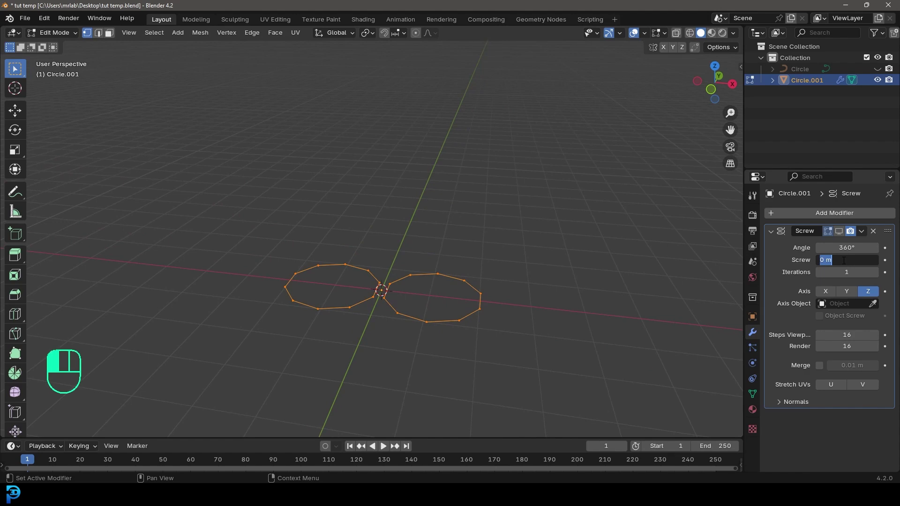
text(5)
key(Return)
click(68, 33)
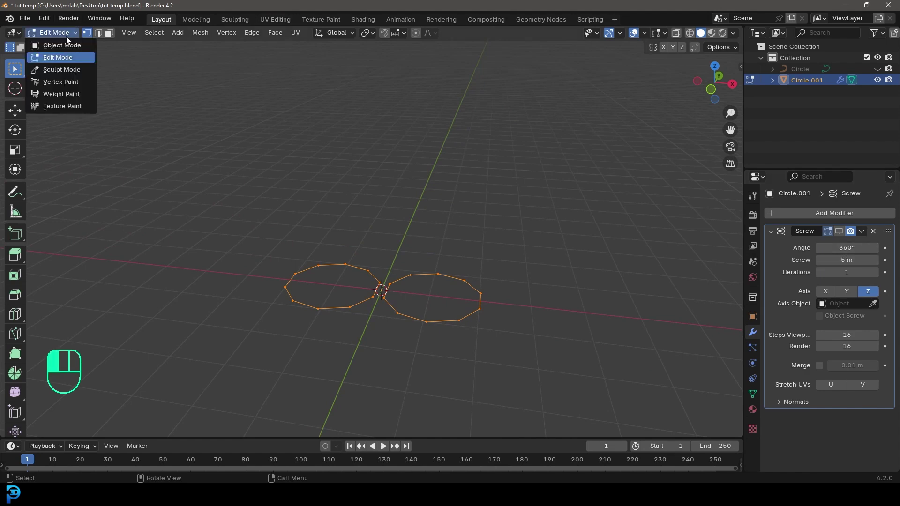
click(61, 45)
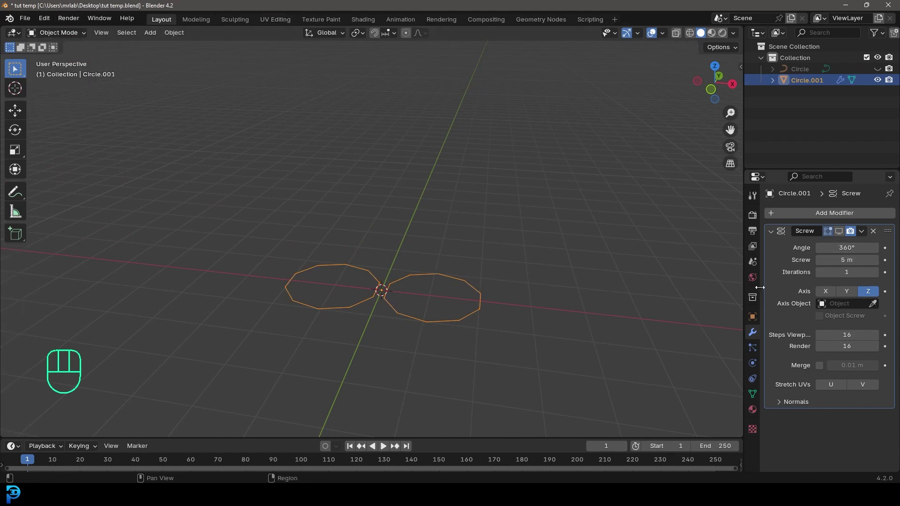
click(840, 233)
- Stretch the twist of the two strands by setting the Screw modifier's screw distance to 15 m
scroll(441, 256, down, 6)
middle_drag(409, 257, 452, 235)
scroll(424, 239, up, 4)
scroll(422, 238, up, 3)
drag(841, 260, 843, 263)
scroll(392, 229, down, 7)
shift+middle_drag(391, 230, 404, 280)
scroll(450, 258, up, 1)
middle_drag(499, 287, 490, 285)
drag(843, 261, 844, 263)
click(844, 262)
text(15)
key(Return)
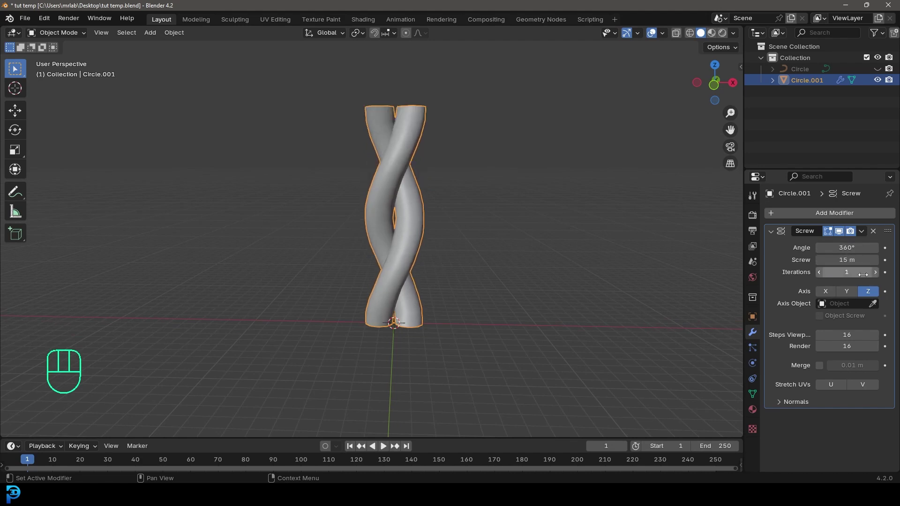
- In Edit Mode, move the whole circle on the negative X side about 0.13 m along X toward the origin
middle_drag(468, 248, 415, 248)
scroll(425, 297, up, 5)
key(Tab)
shift+middle_drag(475, 381, 440, 164)
scroll(417, 199, up, 4)
middle_drag(410, 206, 381, 160)
click(362, 162)
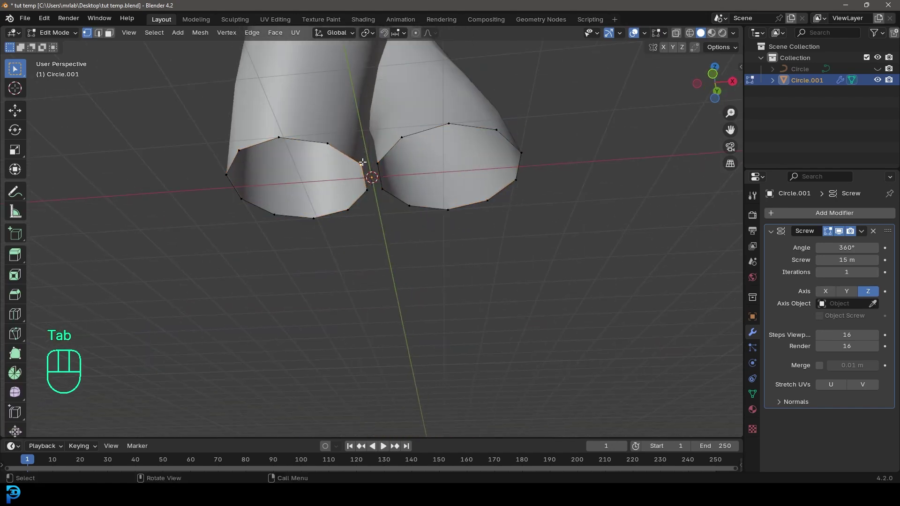
key(ctrl+l)
key(g)
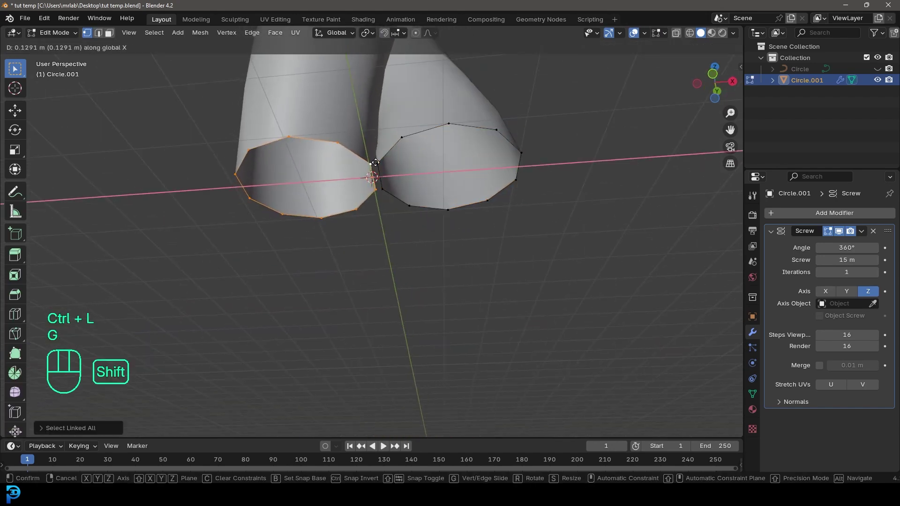
click(376, 163)
- Move the linked circle on the positive X side slightly toward the origin and return to Object Mode
click(402, 137)
key(ctrl+l)
key(g)
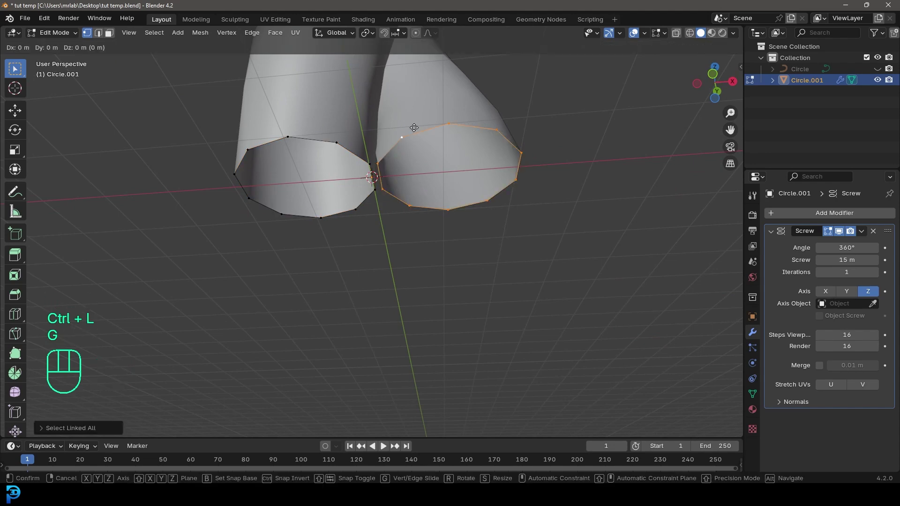
click(414, 128)
key(Tab)
- Apply the Screw modifier to turn the twisted wire into real mesh geometry
shift+middle_drag(407, 107, 387, 197)
scroll(384, 199, down, 5)
scroll(389, 198, up, 3)
click(863, 232)
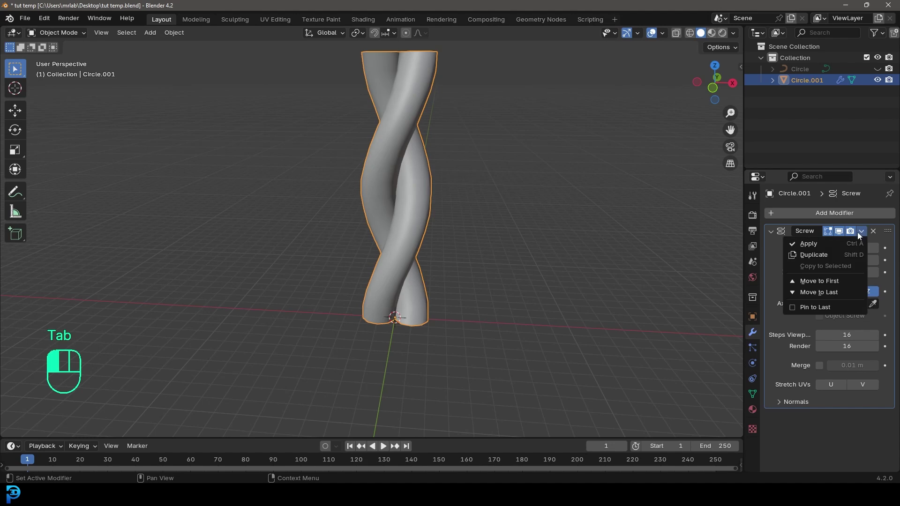
click(826, 243)
scroll(536, 248, down, 2)
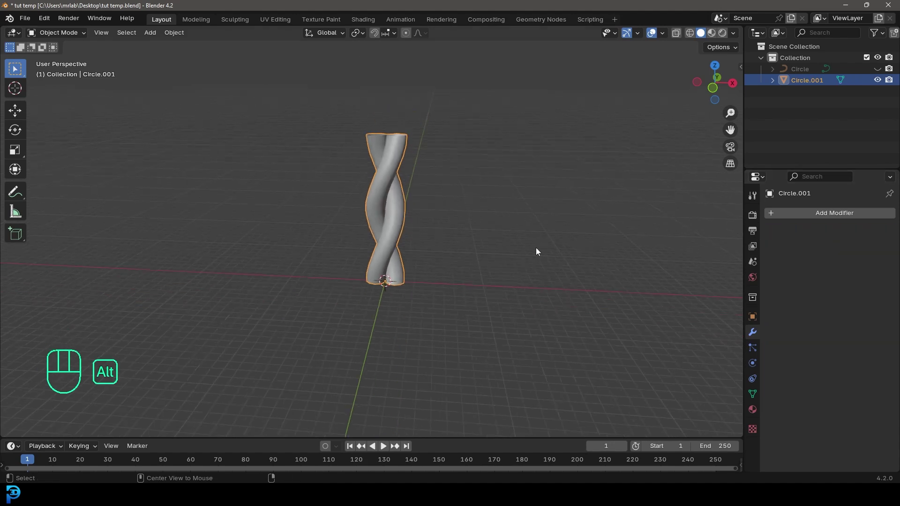
- Reveal the hidden barb coil and scale the twisted wire down uniformly until it fits inside the coil
key(alt+h)
scroll(536, 248, up, 3)
shift+middle_drag(396, 286, 352, 206)
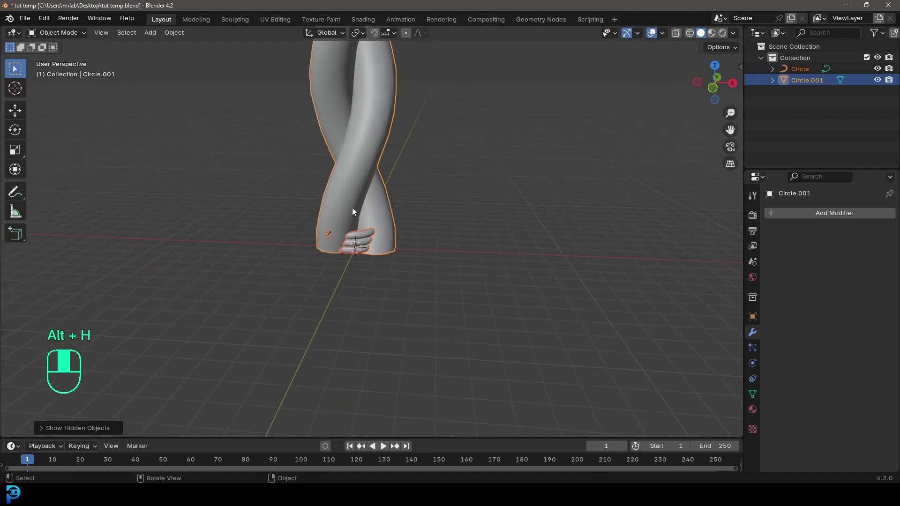
scroll(353, 208, up, 2)
click(343, 129)
shift+middle_drag(377, 108, 412, 217)
scroll(404, 155, down, 3)
scroll(402, 160, up, 3)
key(s)
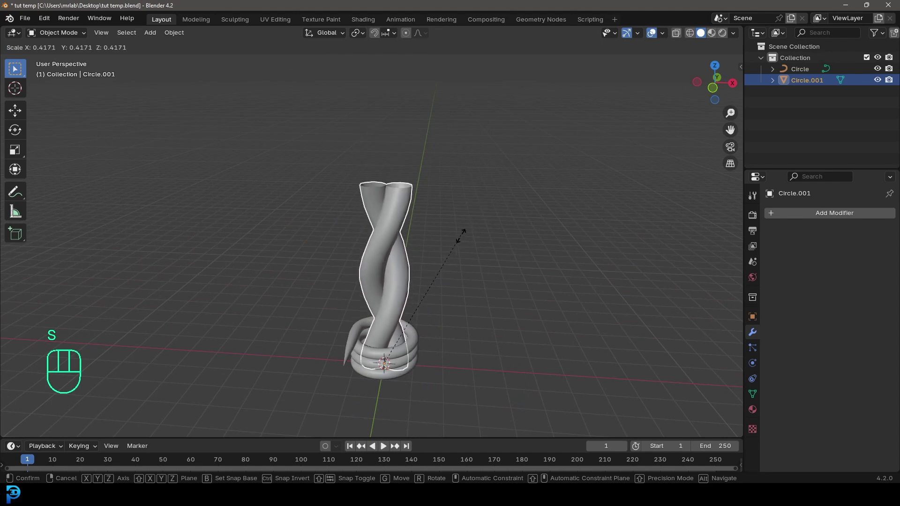
click(476, 224)
- Examine how the scaled twisted wire sits inside the barb coil, from the front and in perspective
key(KP_1)
key(alt+a)
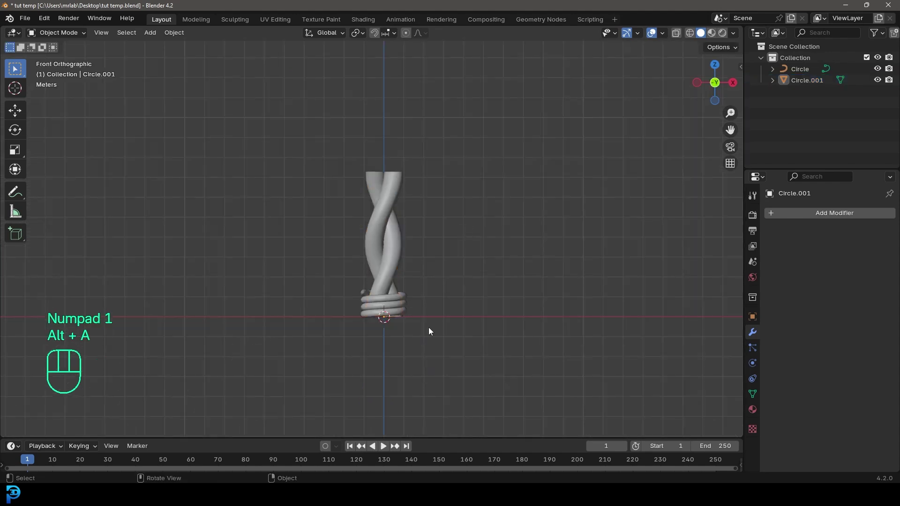
scroll(412, 379, up, 3)
click(429, 411)
shift+click(415, 376)
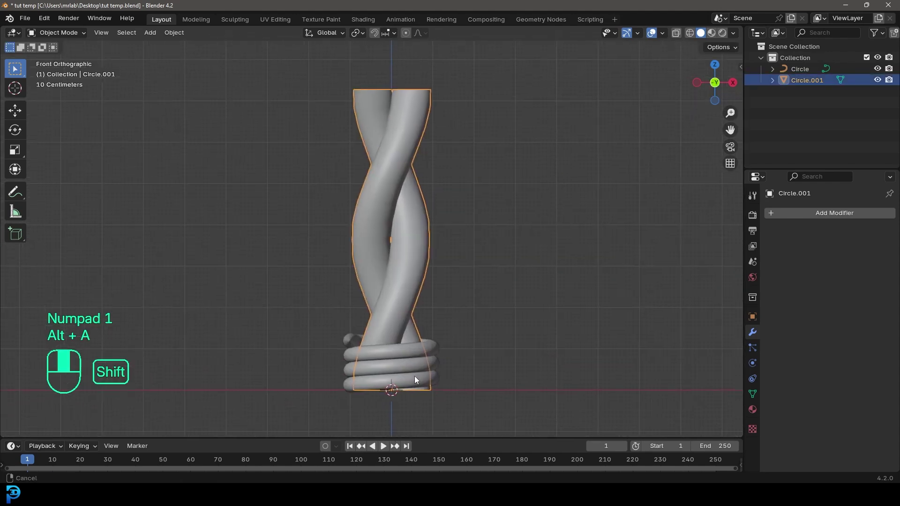
key(Tab)
key(Tab)
middle_drag(426, 349, 429, 261)
scroll(428, 262, up, 2)
click(409, 178)
scroll(397, 188, down, 3)
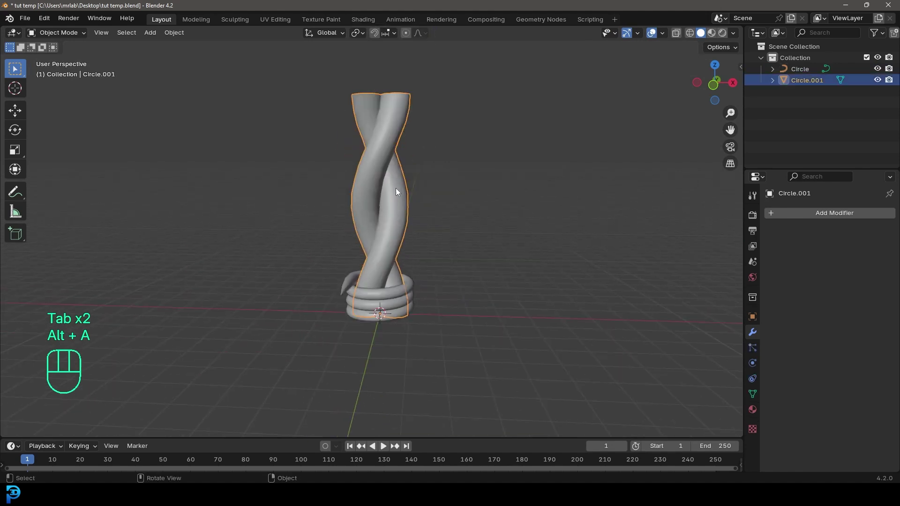
- Convert the barb coil from a curve to a mesh and check its geometry in Edit Mode
click(408, 292)
scroll(407, 293, up, 3)
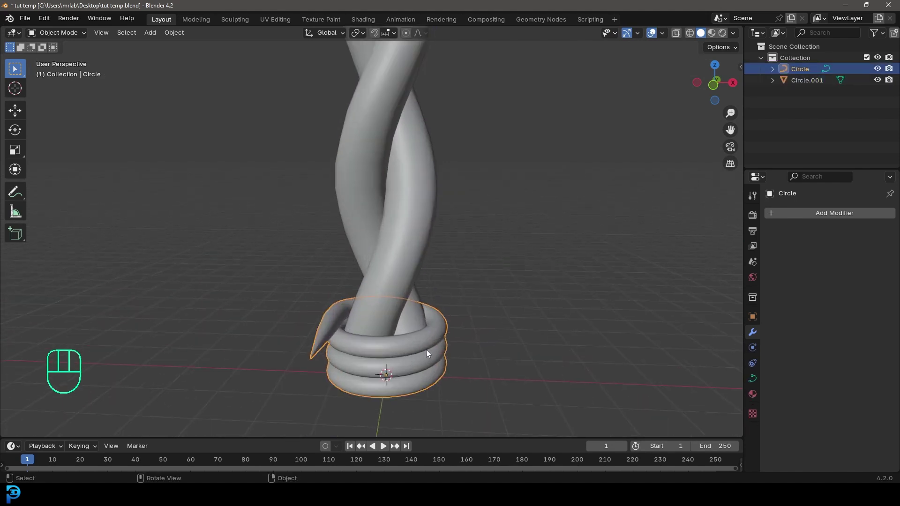
key(Tab)
middle_drag(305, 348, 431, 336)
key(Tab)
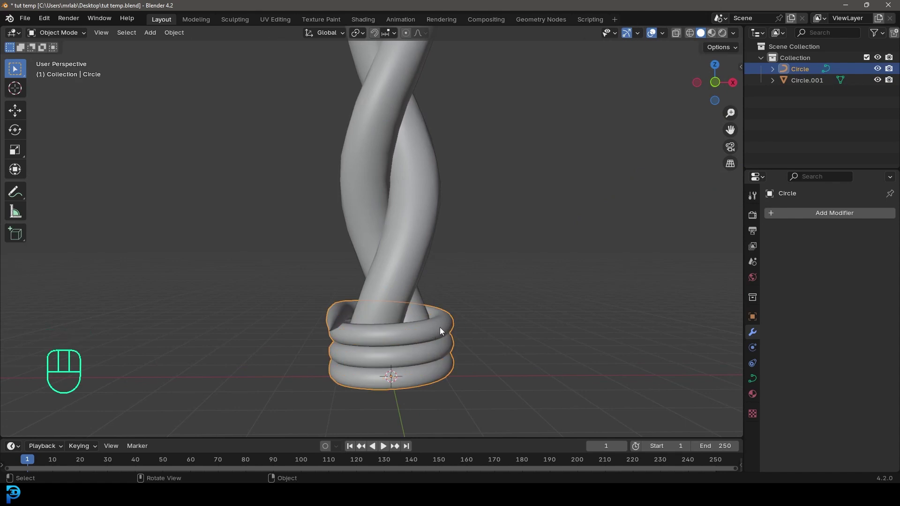
key(F3)
text(conver)
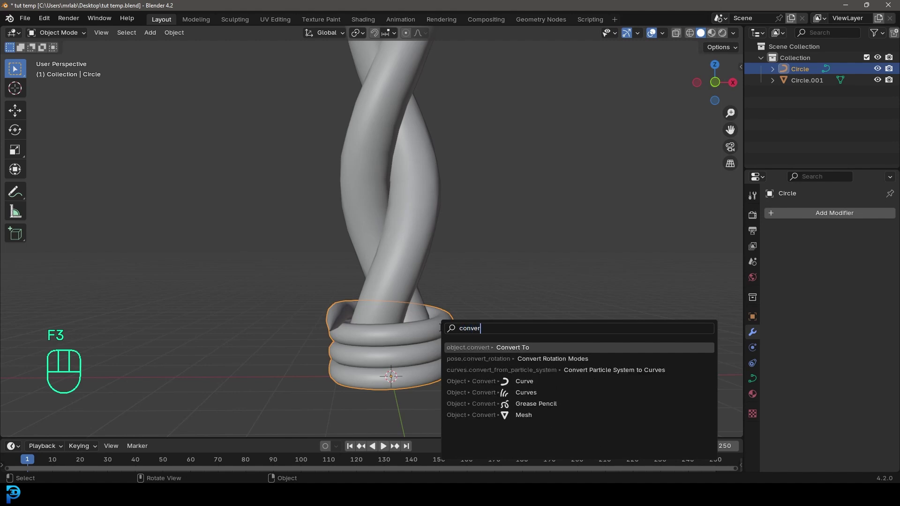
click(487, 347)
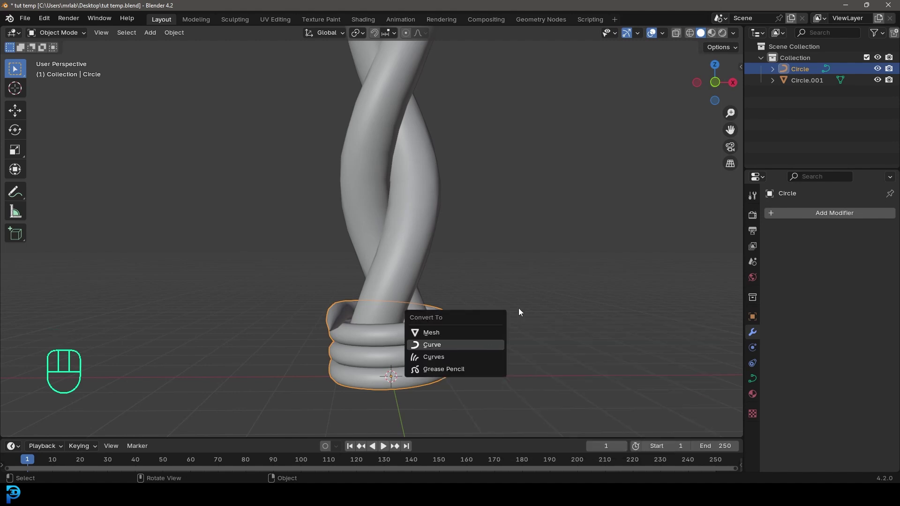
click(439, 330)
scroll(464, 330, down, 2)
key(Tab)
middle_drag(360, 342, 386, 339)
key(Tab)
- Join the twisted wire and the barb coil into a single mesh object
click(390, 106)
middle_drag(390, 106, 420, 184)
key(g)
right_click(439, 189)
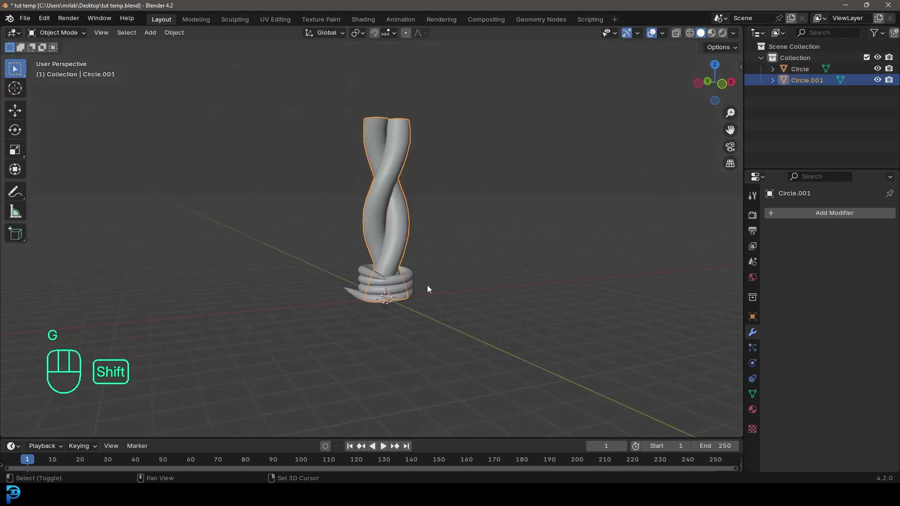
shift+click(413, 283)
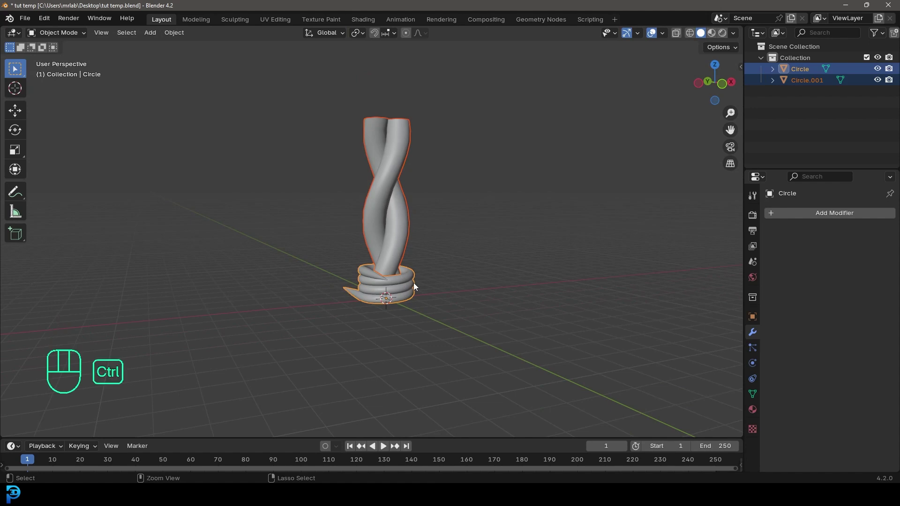
key(ctrl+j)
key(KP_1)
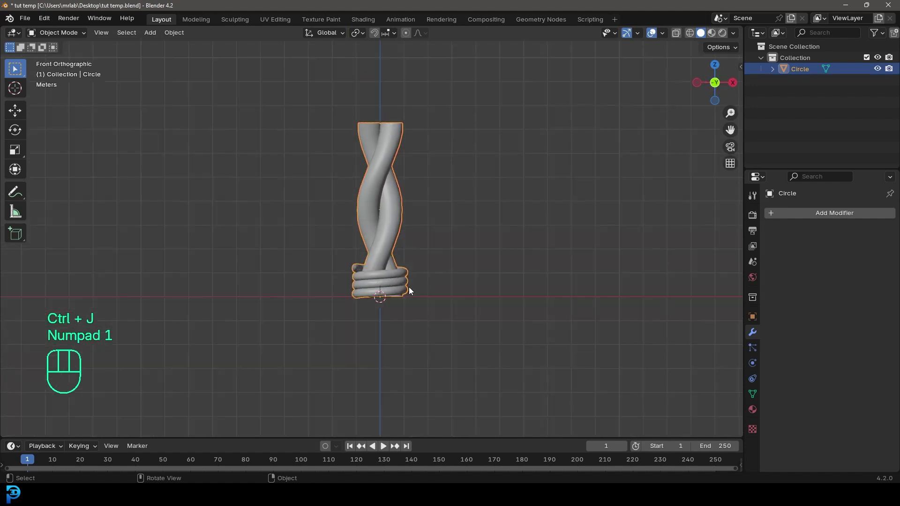
key(g)
right_click(437, 261)
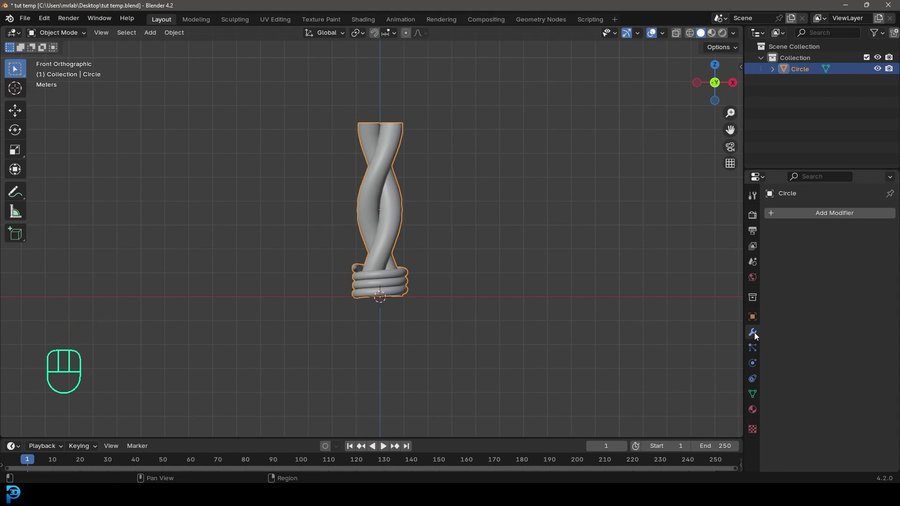
- Add an Array modifier to the joined wire with relative offset factors of 0 on X and 1 on Z
click(813, 214)
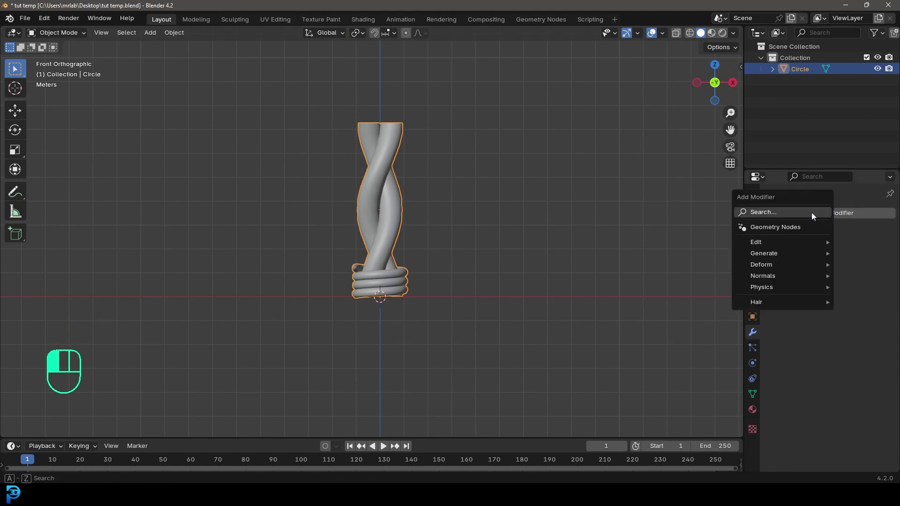
click(792, 213)
text(arr)
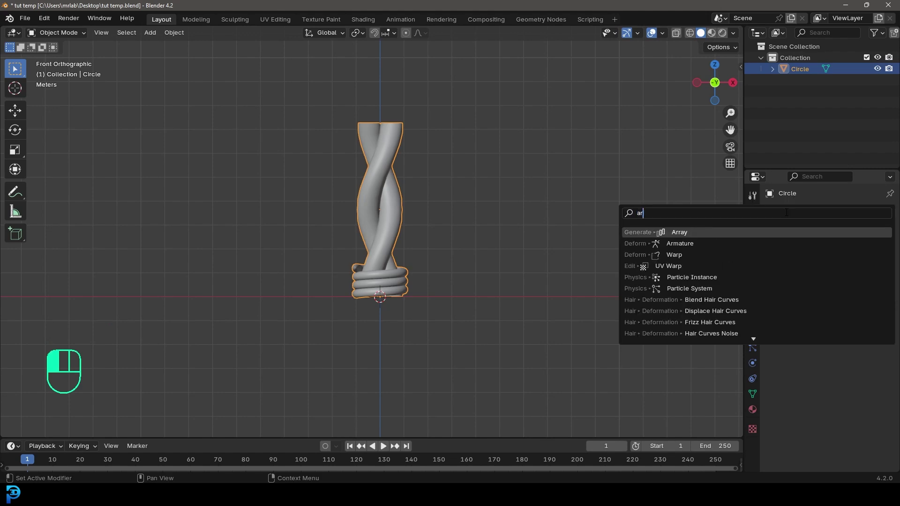
click(709, 230)
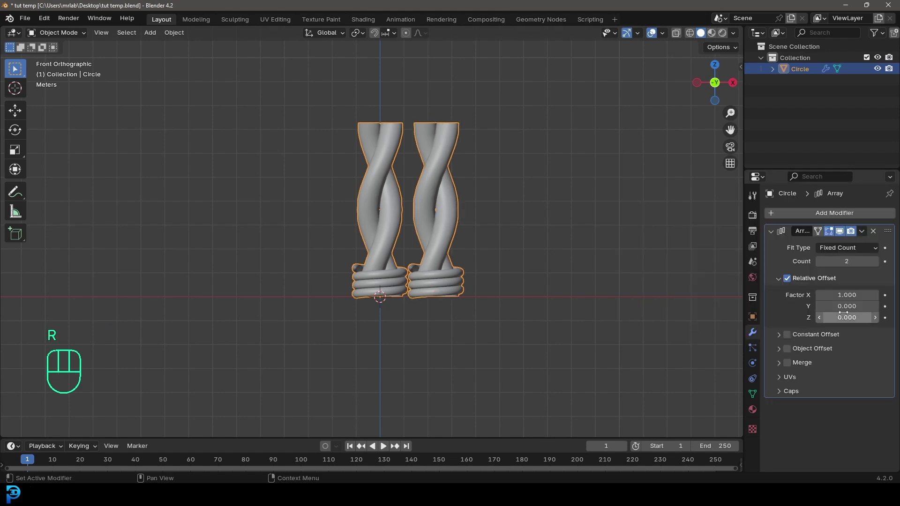
click(844, 296)
text(0)
key(Return)
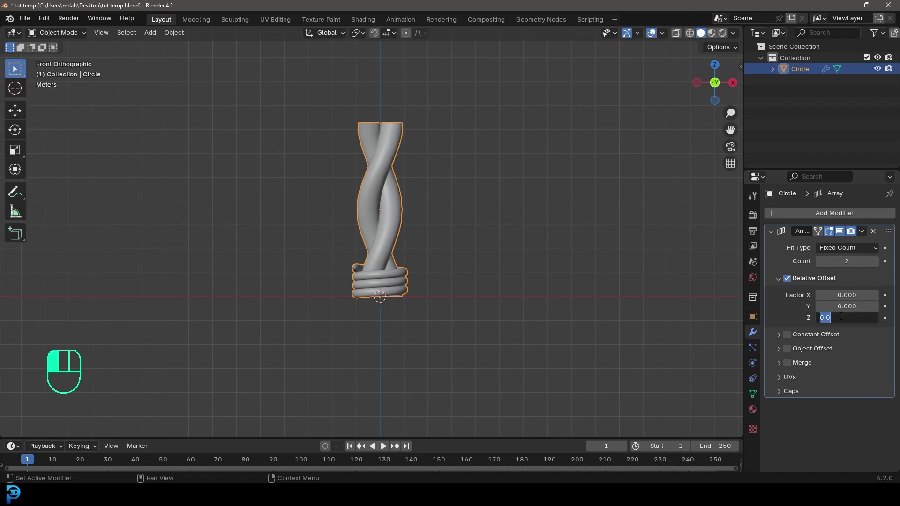
text(1)
key(Return)
- In Edit Mode, select both complete twisted strands, move them slightly upward relative to the barb coil, and return to Object Mode
shift+middle_drag(470, 177, 477, 235)
scroll(476, 235, up, 6)
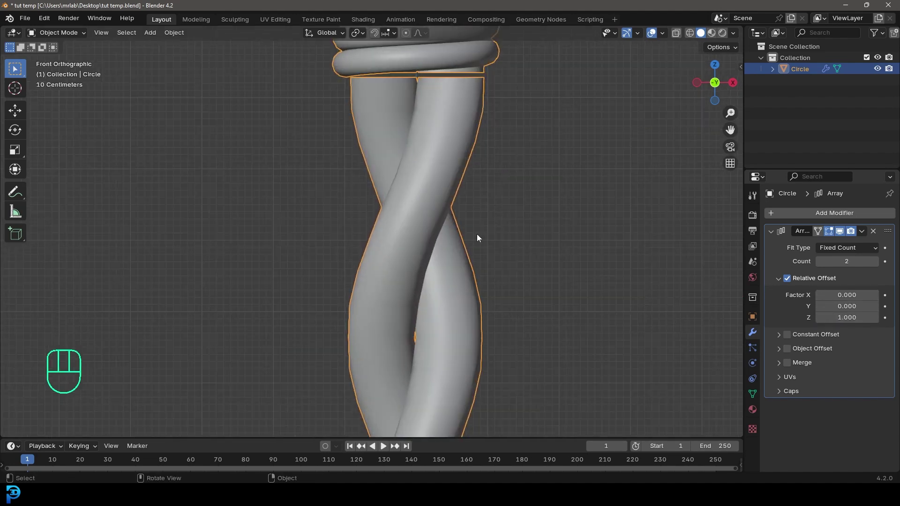
shift+middle_drag(433, 208, 414, 296)
scroll(414, 296, up, 3)
scroll(469, 263, down, 6)
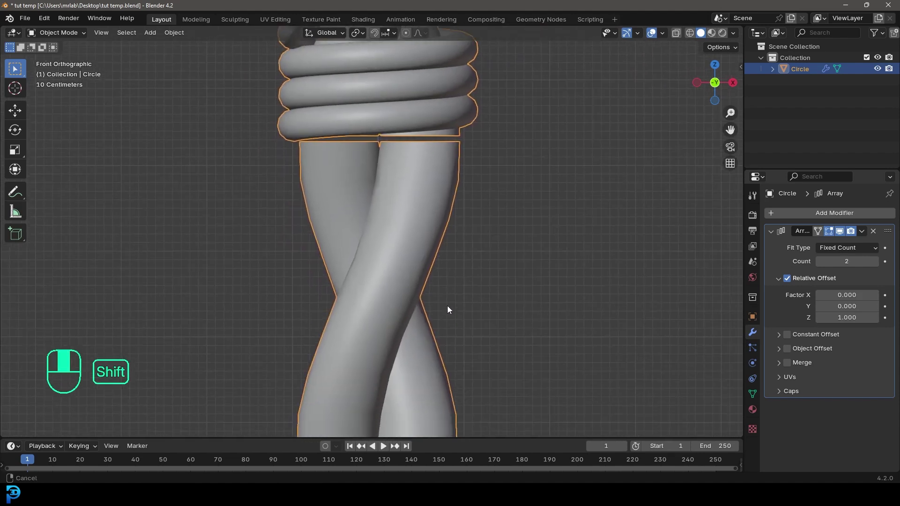
key(Tab)
click(392, 253)
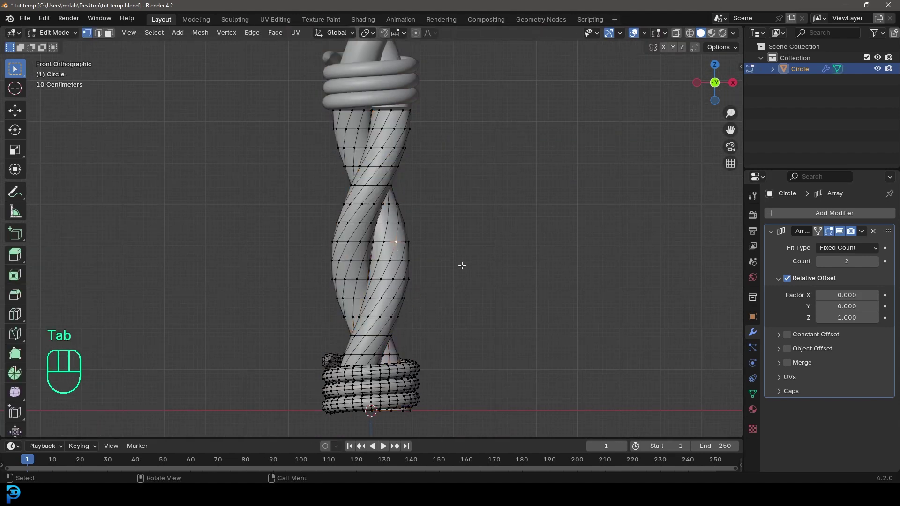
drag(293, 199, 463, 230)
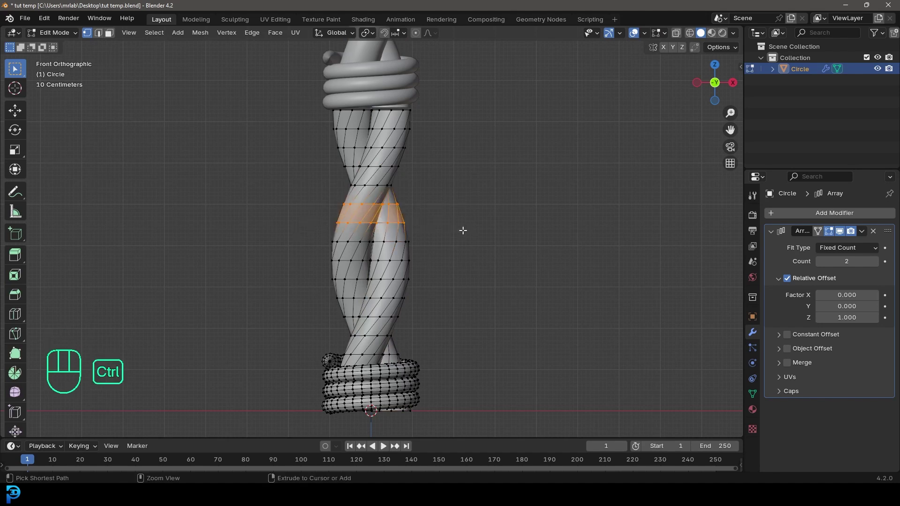
key(ctrl+l)
shift+scroll(441, 195, down, 4)
scroll(431, 212, up, 3)
key(g)
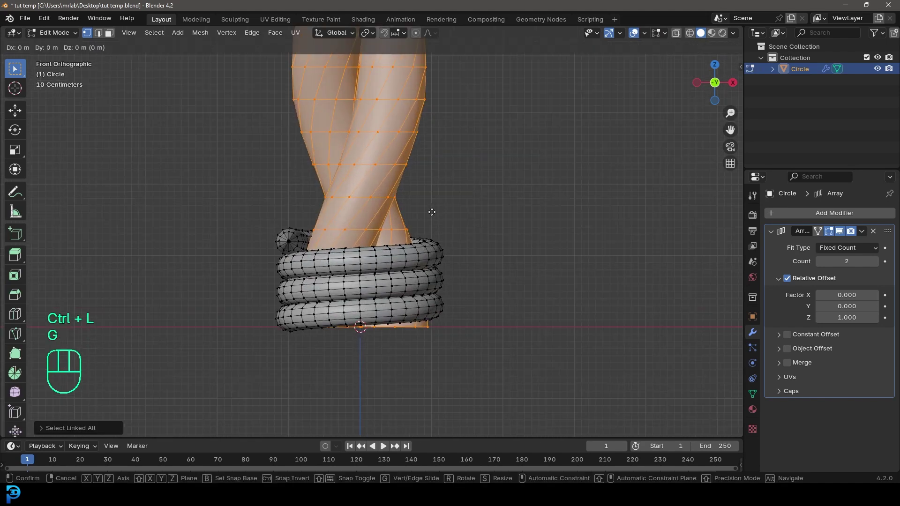
click(442, 190)
scroll(443, 190, down, 4)
middle_drag(415, 253, 397, 300)
key(Tab)
scroll(396, 221, down, 3)
scroll(398, 303, up, 3)
middle_drag(416, 339, 396, 193)
scroll(390, 204, down, 3)
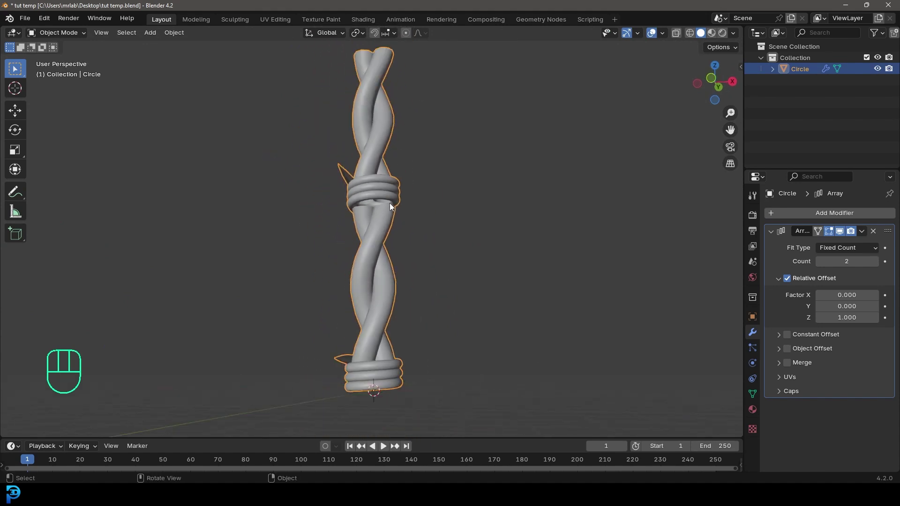
- Set the Array modifier's relative offset Z factor to 0.95 and check the joint between the two wire segments
scroll(520, 272, up, 3)
shift+drag(847, 318, 821, 317)
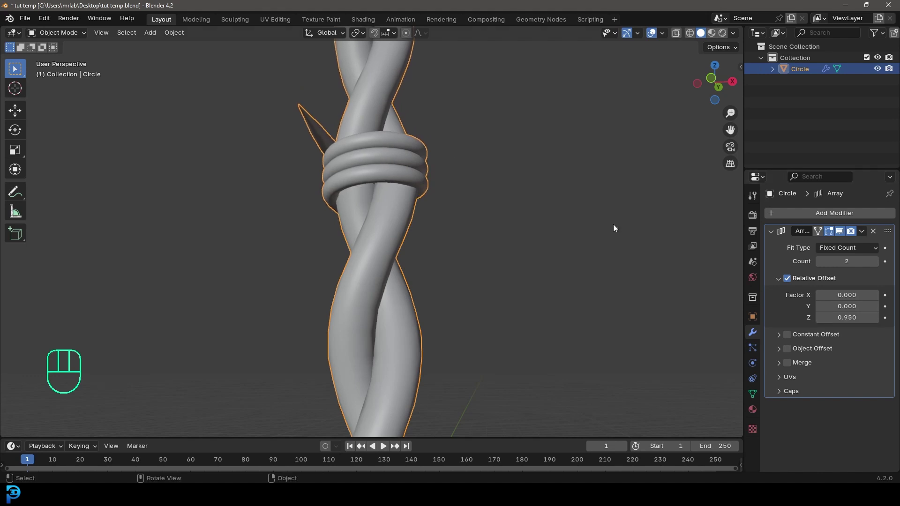
scroll(339, 162, up, 5)
middle_drag(339, 163, 364, 125)
scroll(364, 124, down, 8)
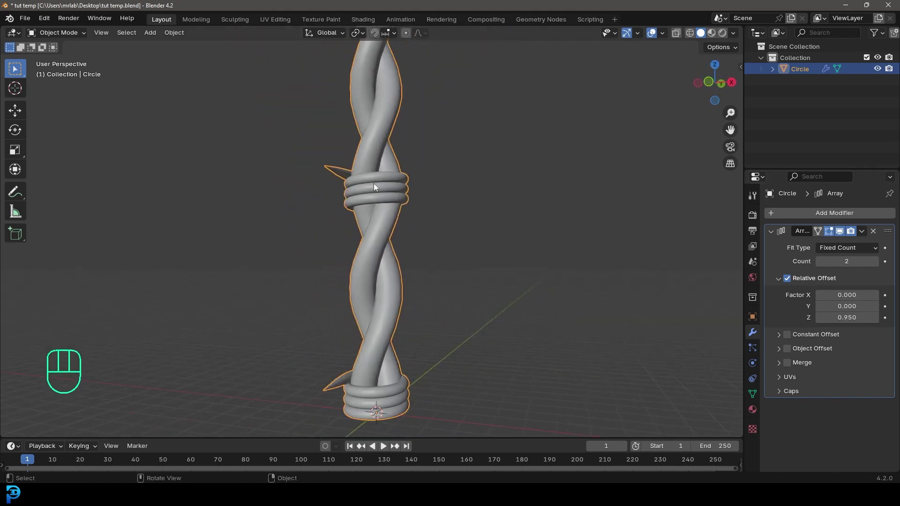
key(alt+a)
middle_drag(406, 201, 394, 227)
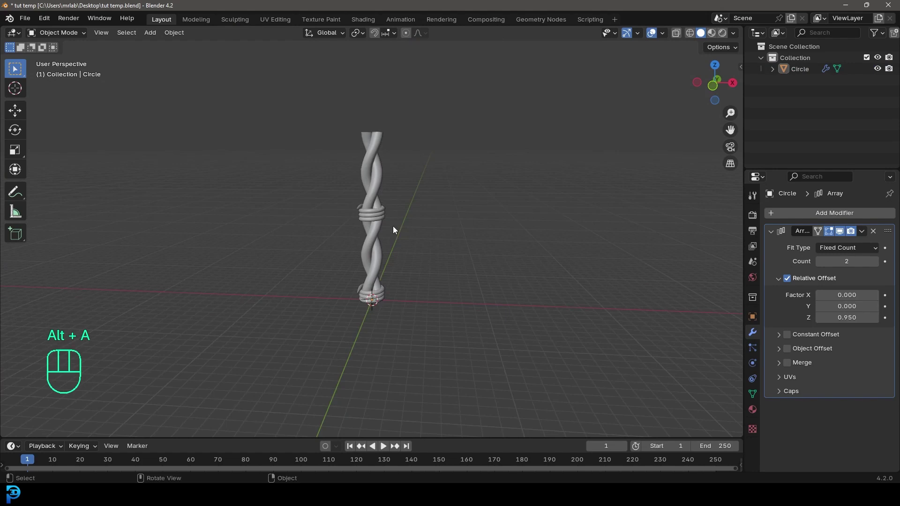
scroll(393, 227, up, 4)
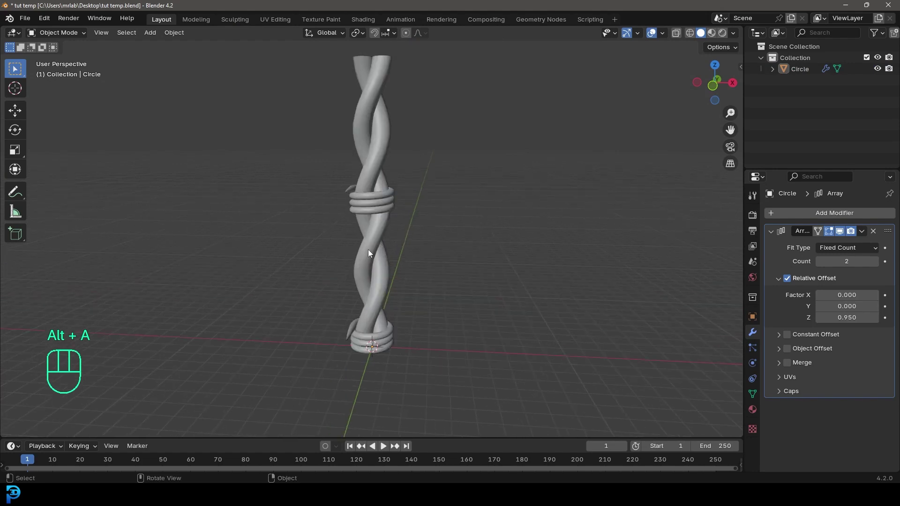
- Set the wire's Array modifier count to 10
click(875, 261)
click(877, 261)
scroll(383, 153, down, 8)
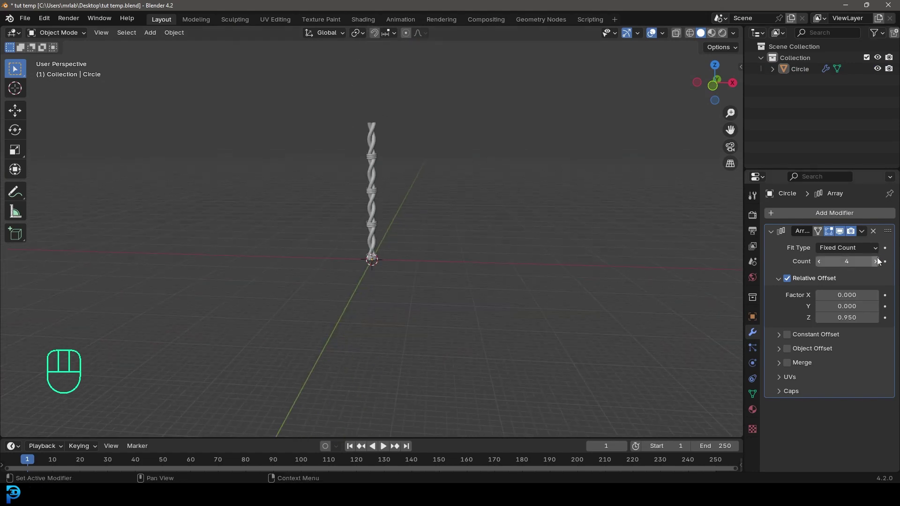
click(845, 261)
key(Return)
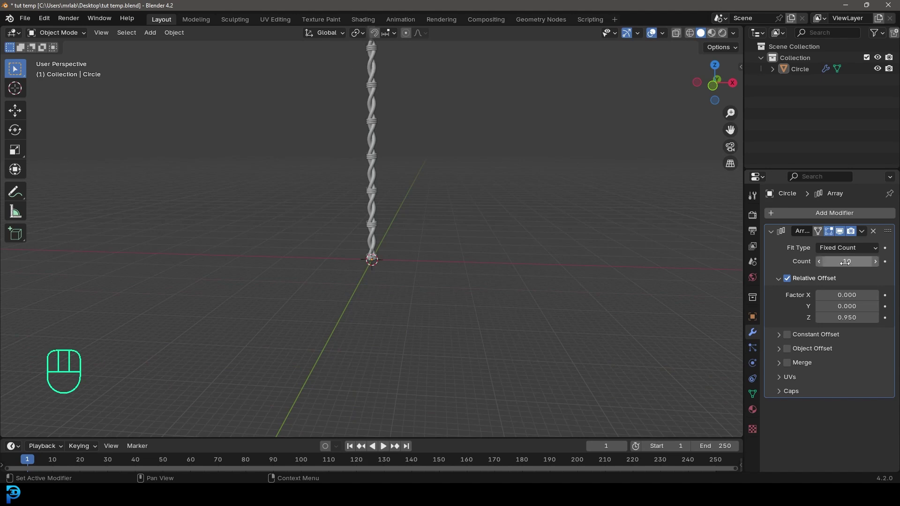
shift+middle_drag(477, 233, 445, 279)
scroll(445, 278, up, 4)
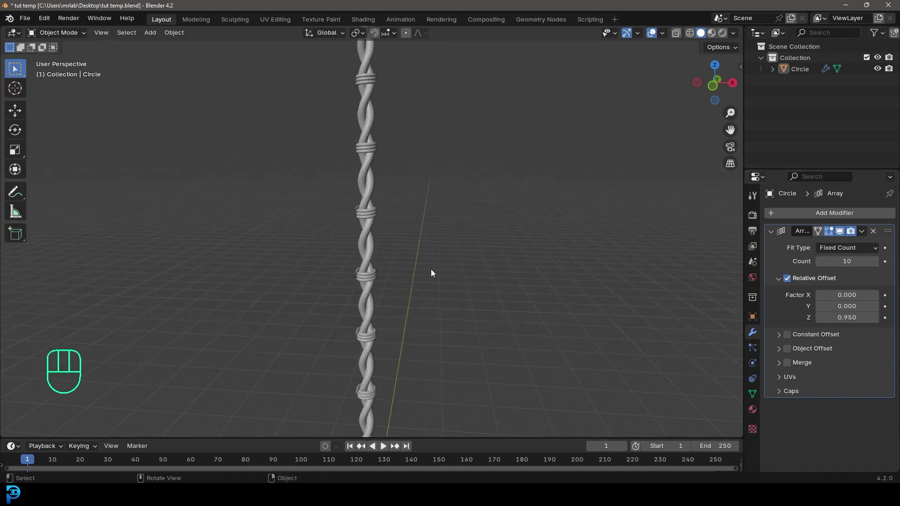
scroll(346, 345, down, 2)
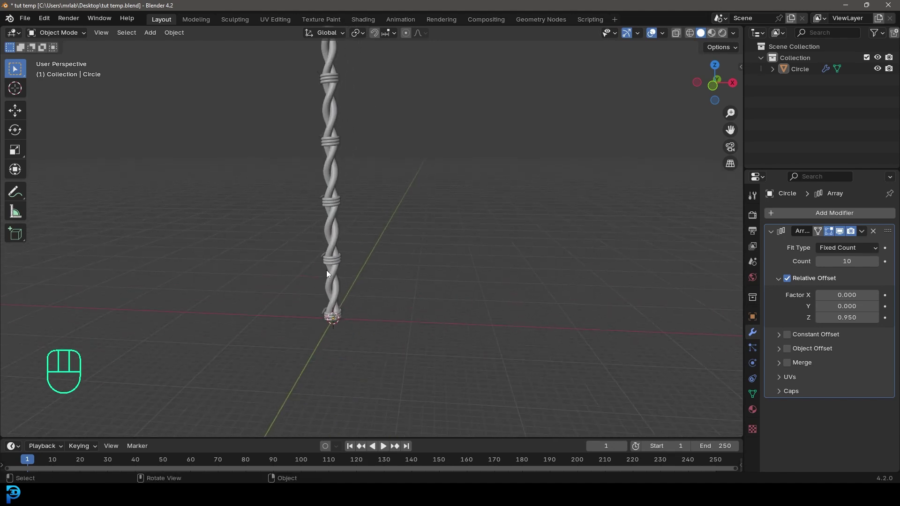
- Add a Bézier curve at the wire's base, scale it up, and enter Edit Mode on it
scroll(370, 239, up, 4)
key(shift+a)
mouse_move(362, 193)
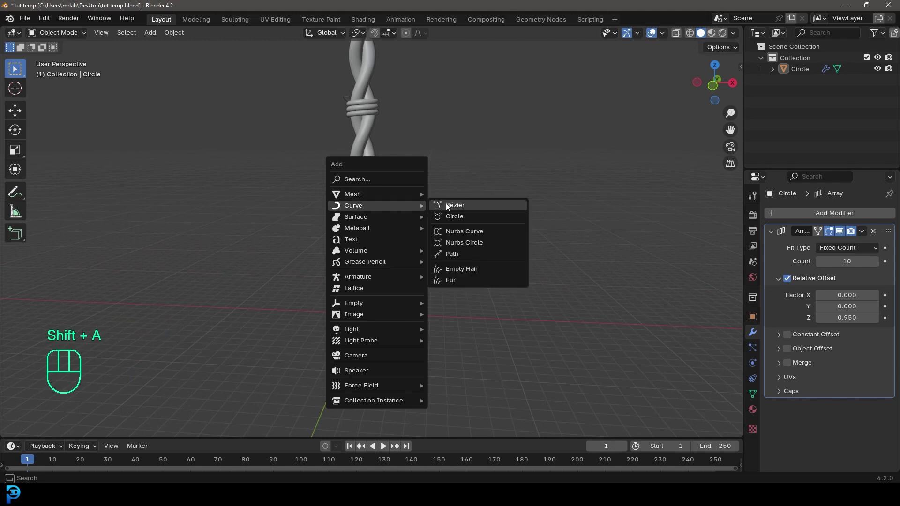
click(445, 203)
shift+middle_drag(411, 238, 401, 227)
scroll(401, 226, up, 3)
scroll(387, 249, down, 2)
key(s)
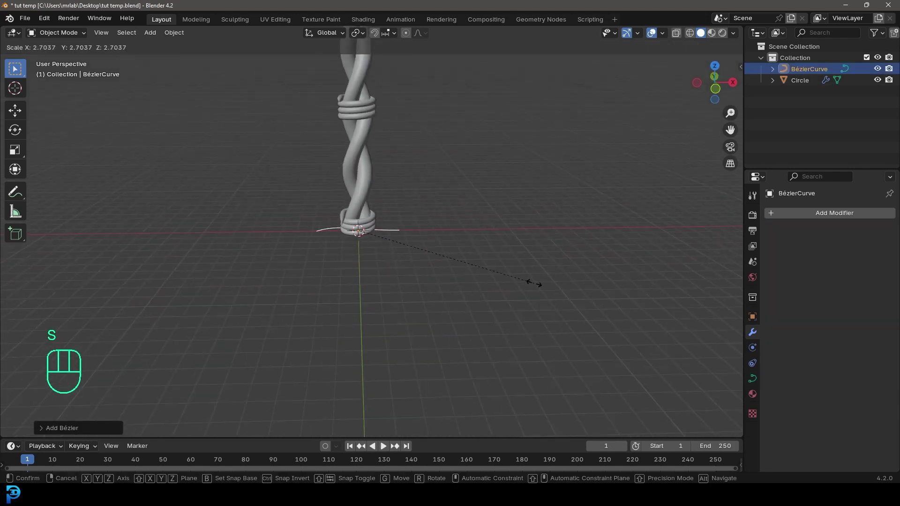
click(327, 231)
middle_drag(342, 220, 412, 234)
key(Tab)
scroll(276, 215, down, 2)
scroll(410, 246, up, 3)
drag(375, 333, 265, 198)
scroll(370, 254, down, 5)
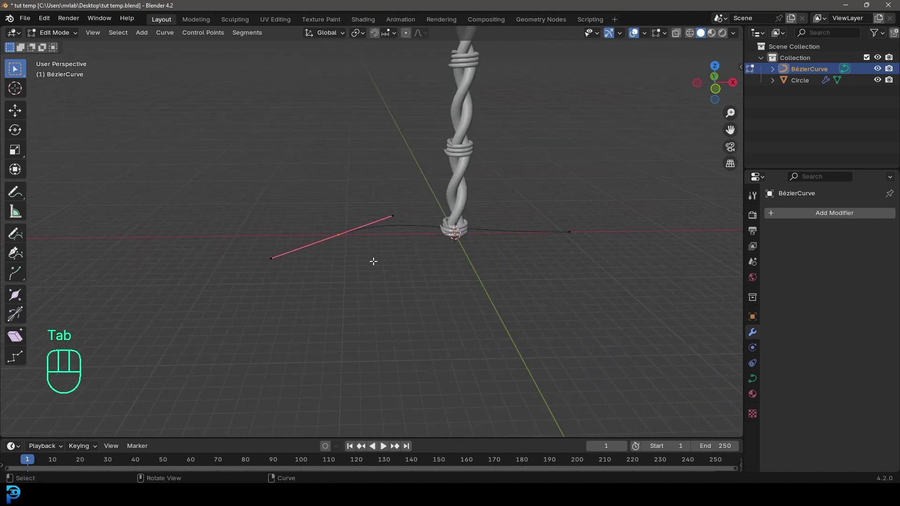
key(g)
key(g)
click(535, 125)
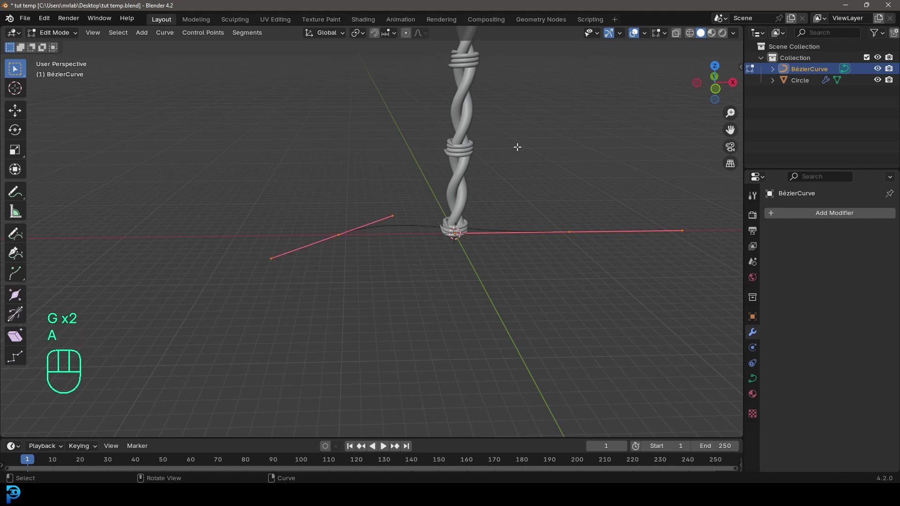
- In top view, move all the curve's control points along X so its start sits at the world origin, then return to Object Mode
key(KP_7)
shift+middle_drag(518, 145, 422, 191)
scroll(221, 183, up, 3)
shift+middle_drag(221, 183, 221, 244)
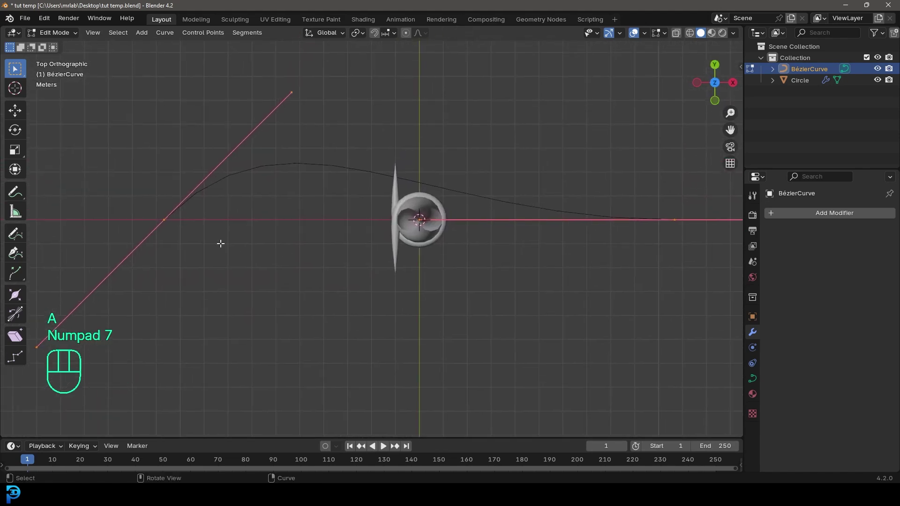
key(g)
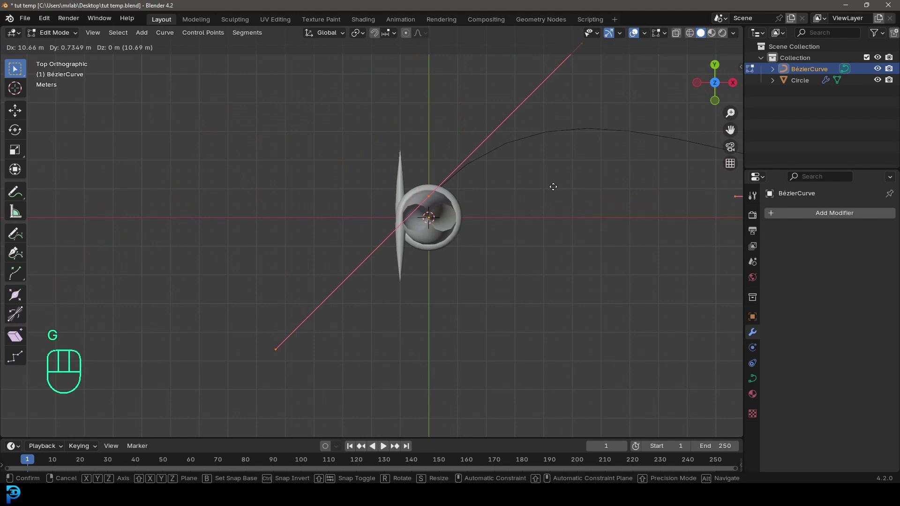
click(553, 214)
scroll(523, 200, up, 4)
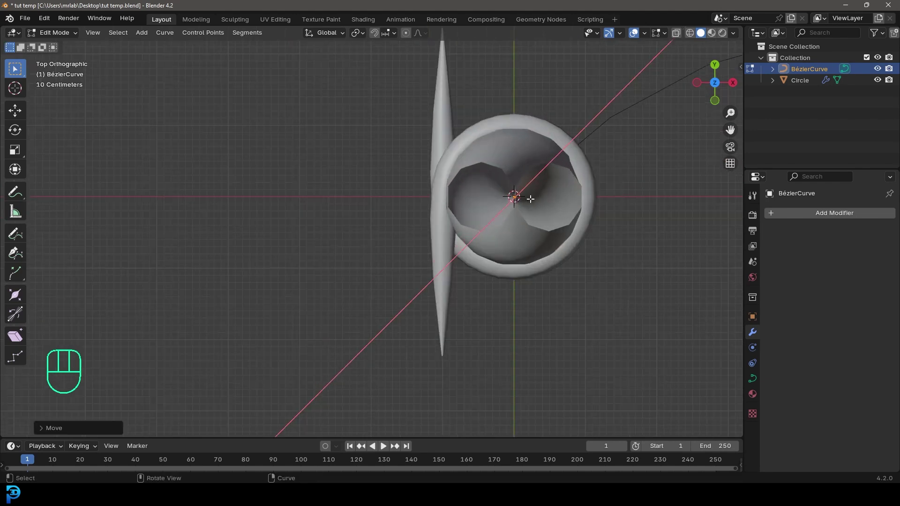
scroll(524, 199, up, 3)
middle_drag(403, 215, 471, 245)
key(Tab)
key(r)
key(r)
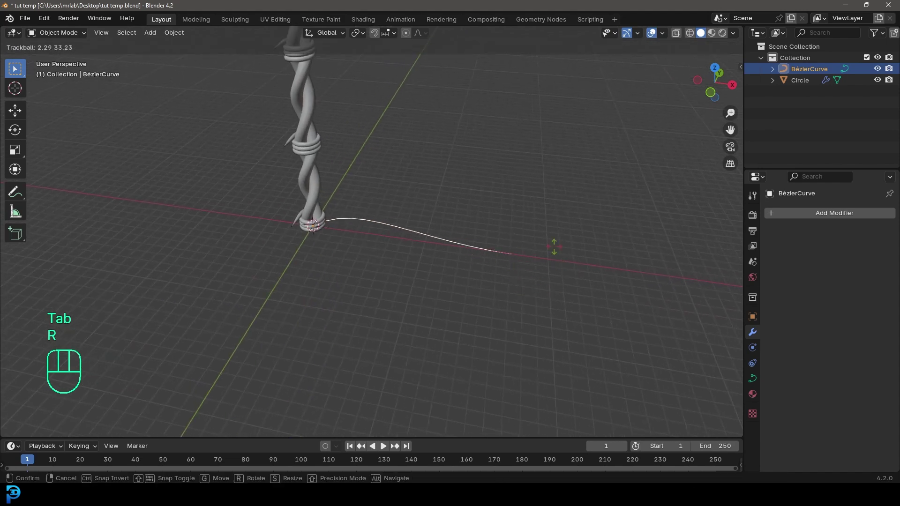
right_click(369, 208)
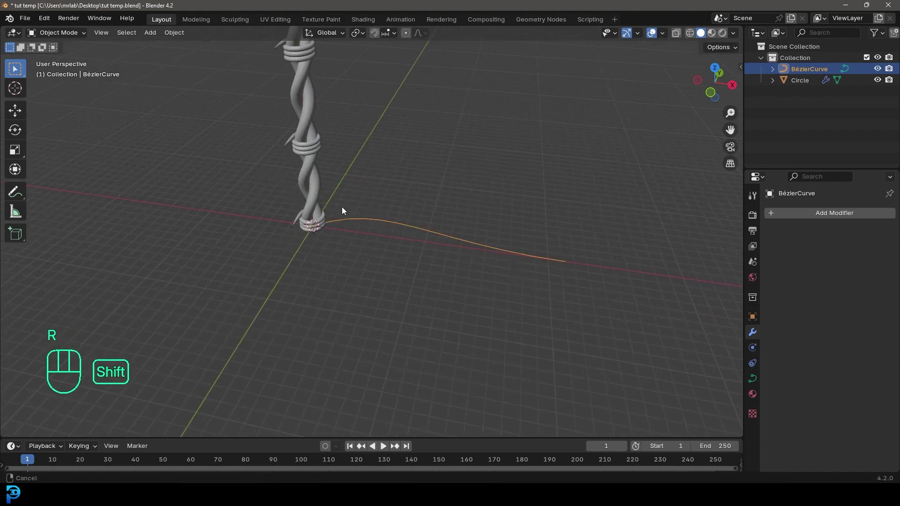
- Add a Curve modifier to the wire and assign the Bézier curve as its curve object
shift+middle_drag(342, 207, 347, 120)
click(351, 121)
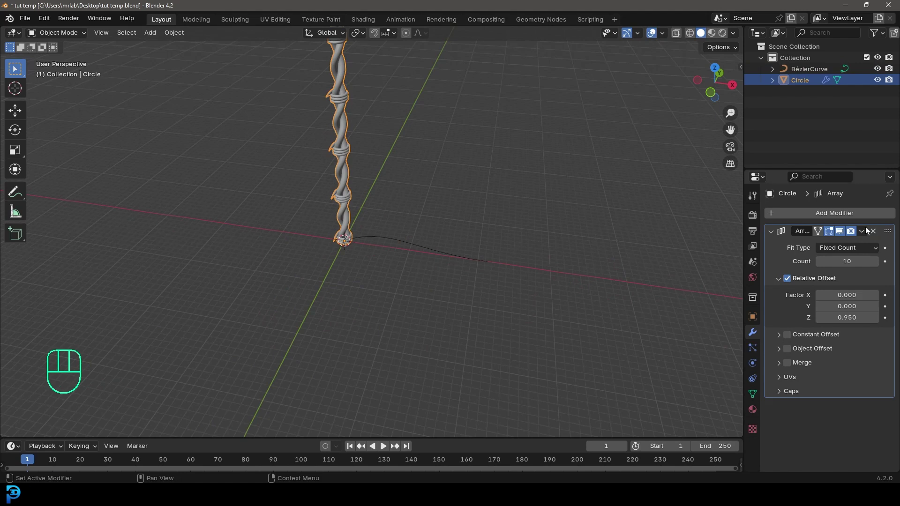
click(834, 216)
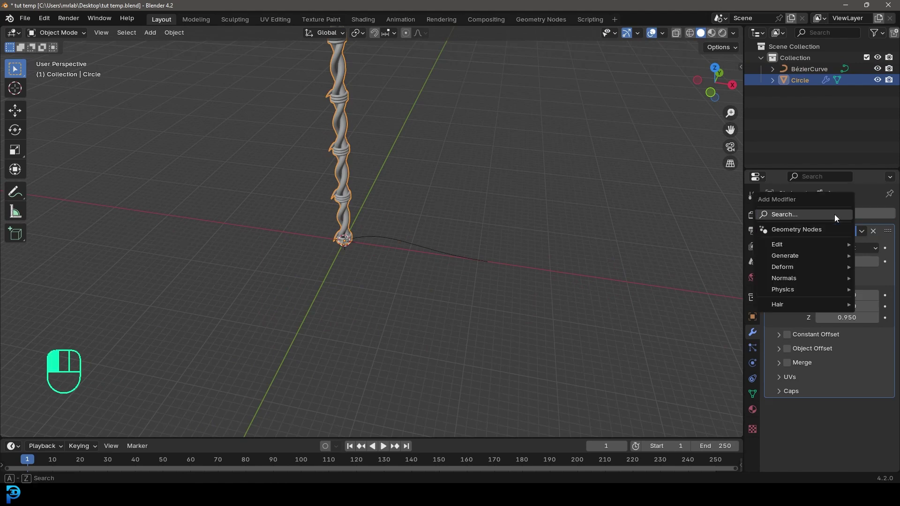
click(806, 215)
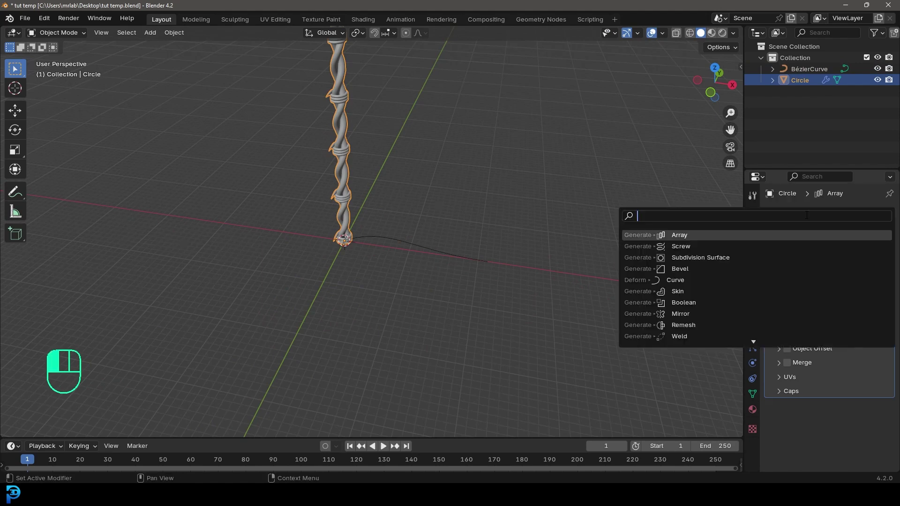
text(curve)
click(675, 235)
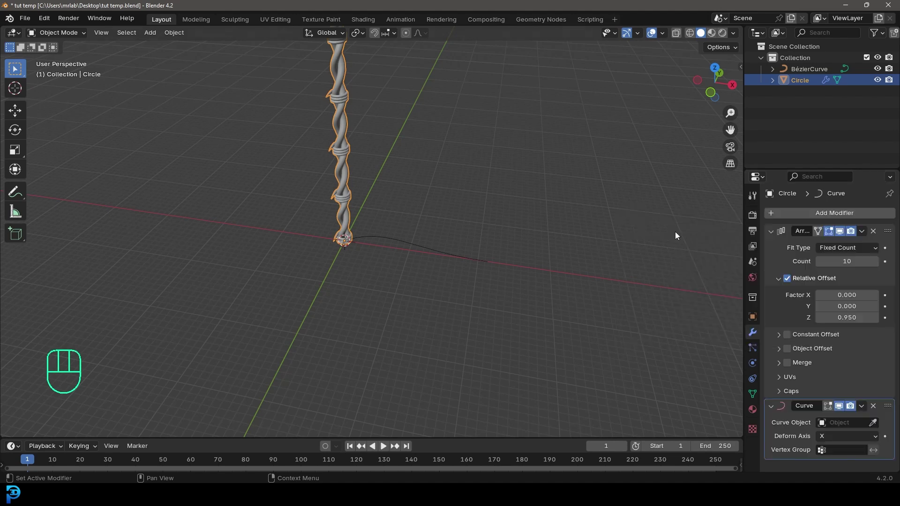
click(873, 424)
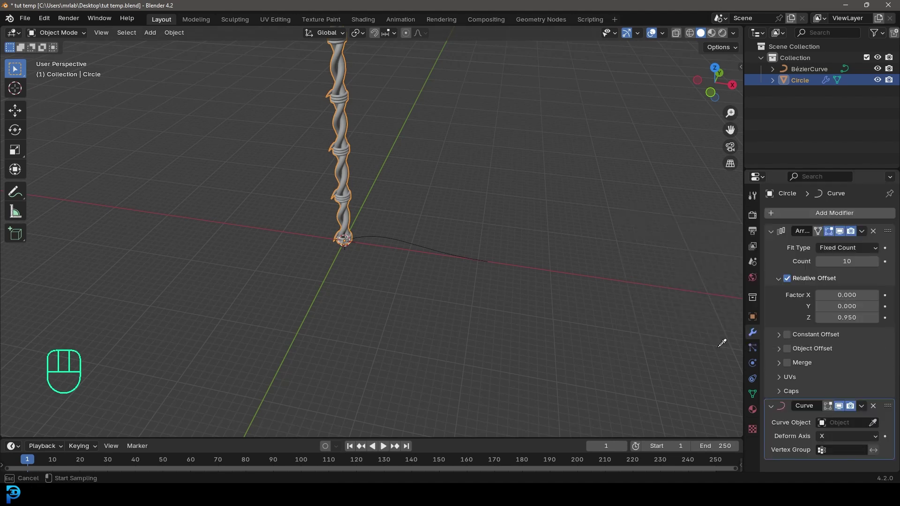
click(421, 237)
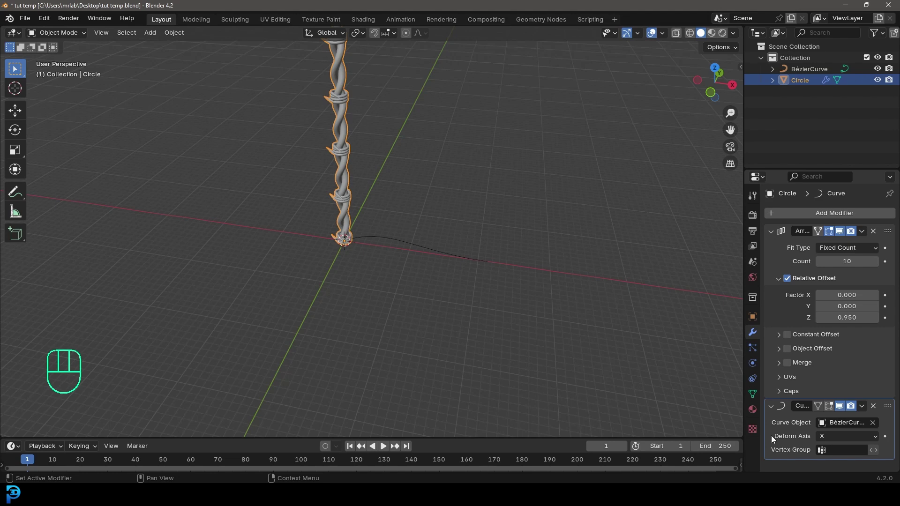
- Set the Curve modifier's deform axis to Z
click(830, 437)
click(829, 377)
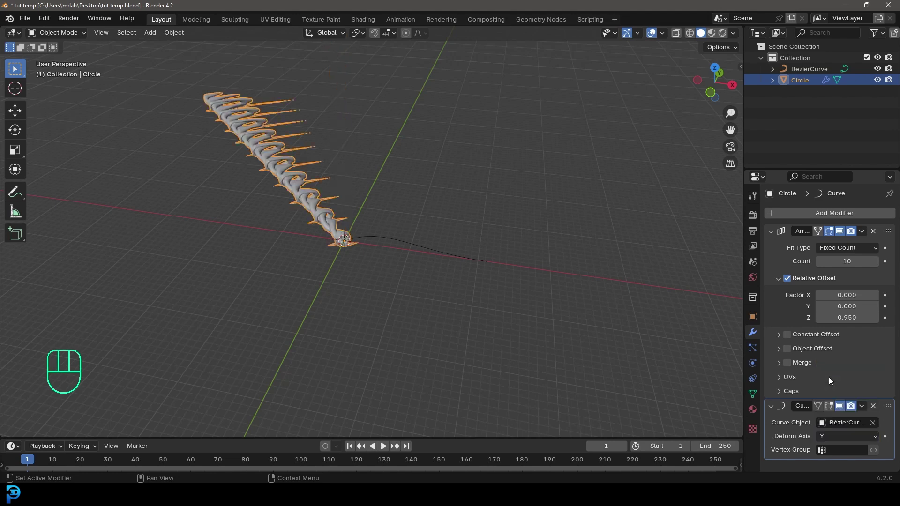
click(837, 435)
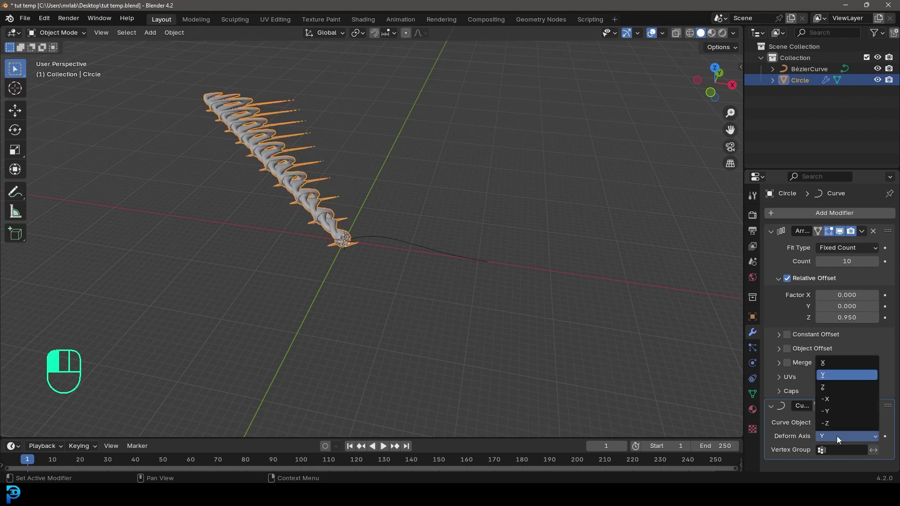
click(826, 388)
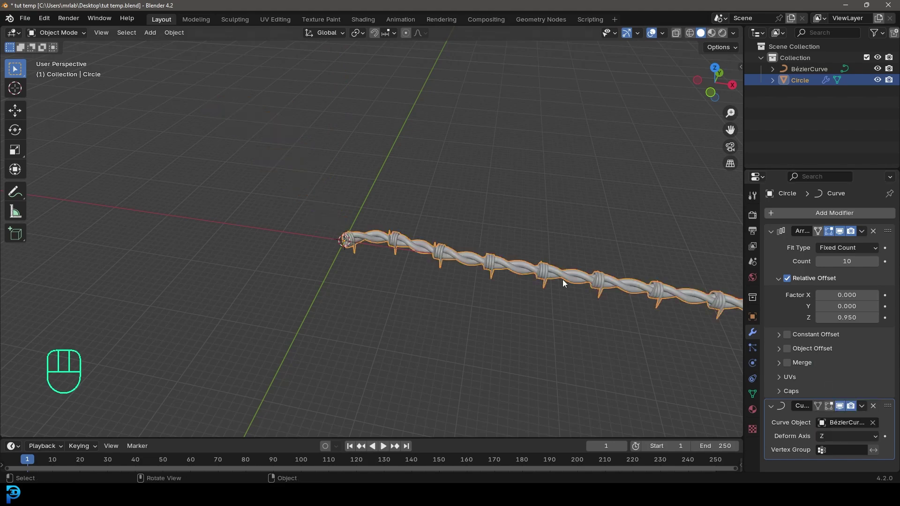
- Inspect the deformed wire and scale it down to roughly the length of the Bézier curve
shift+middle_drag(499, 292, 447, 269)
scroll(422, 266, up, 5)
middle_drag(277, 239, 418, 256)
scroll(418, 257, down, 3)
shift+middle_drag(605, 238, 502, 243)
scroll(502, 243, up, 4)
shift+middle_drag(429, 276, 494, 316)
key(s)
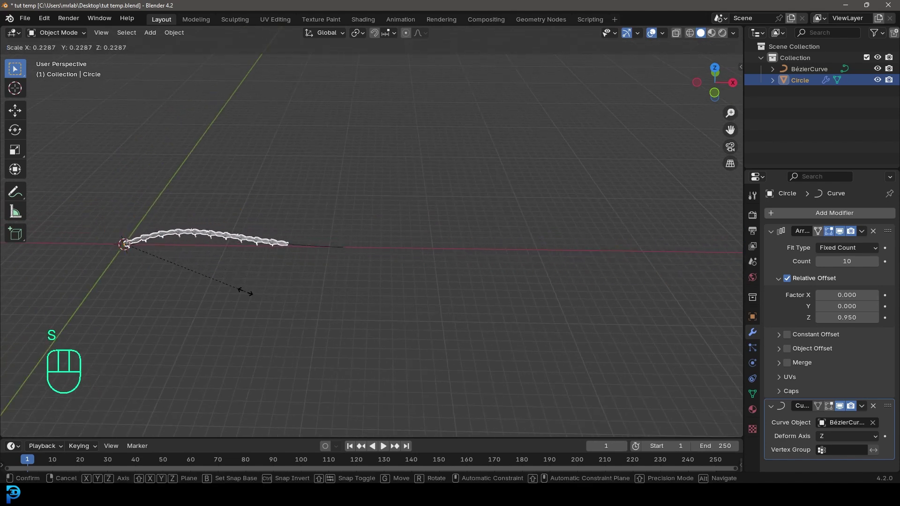
click(292, 296)
shift+middle_drag(292, 296, 202, 160)
scroll(502, 271, up, 4)
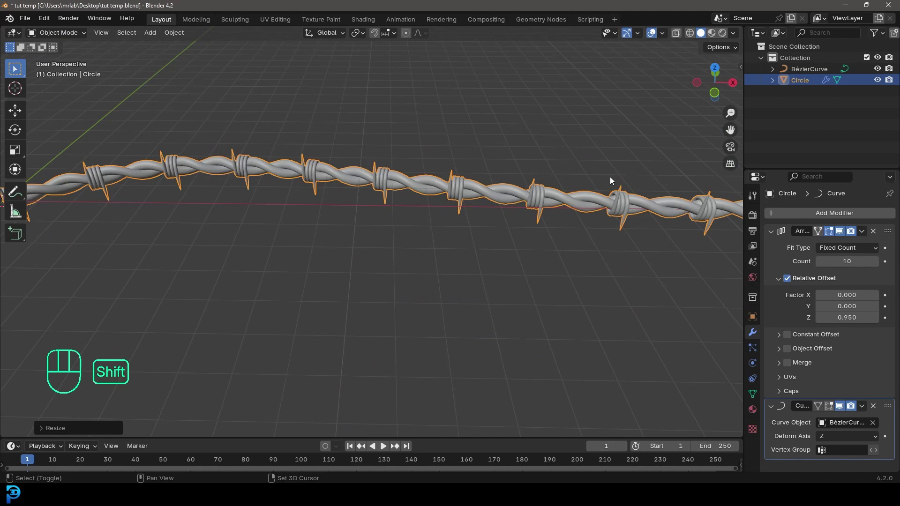
- In Edit Mode on the Bézier curve, move its start point down-left of the origin and rotate its handles to nearly vertical
click(801, 69)
scroll(481, 183, down, 6)
key(Tab)
scroll(519, 201, up, 3)
scroll(458, 204, down, 3)
scroll(458, 204, down, 1)
shift+middle_drag(458, 204, 519, 215)
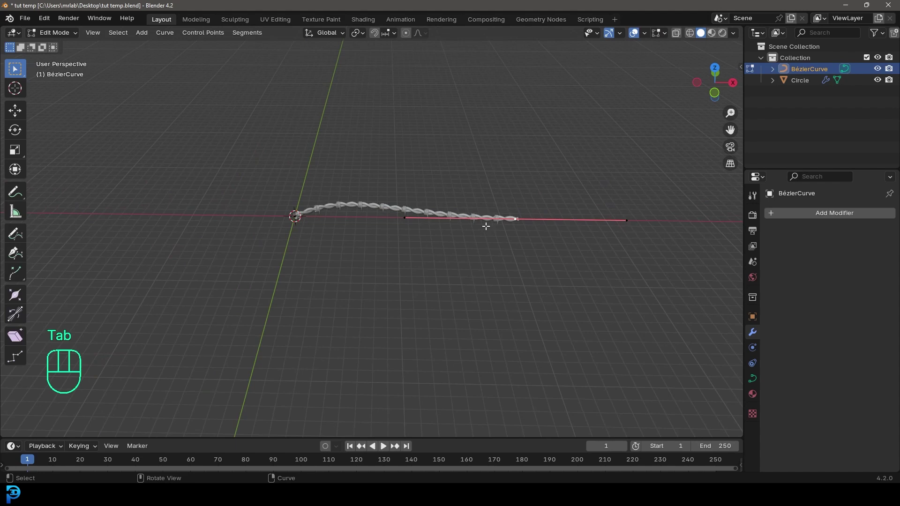
key(KP_7)
shift+middle_drag(294, 210, 414, 218)
scroll(638, 295, up, 4)
shift+middle_drag(639, 295, 508, 213)
key(g)
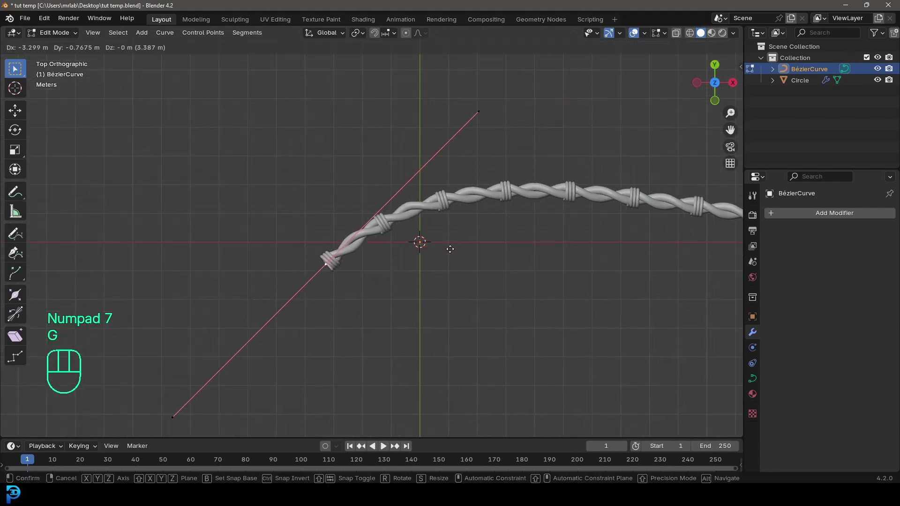
click(458, 263)
key(r)
click(477, 132)
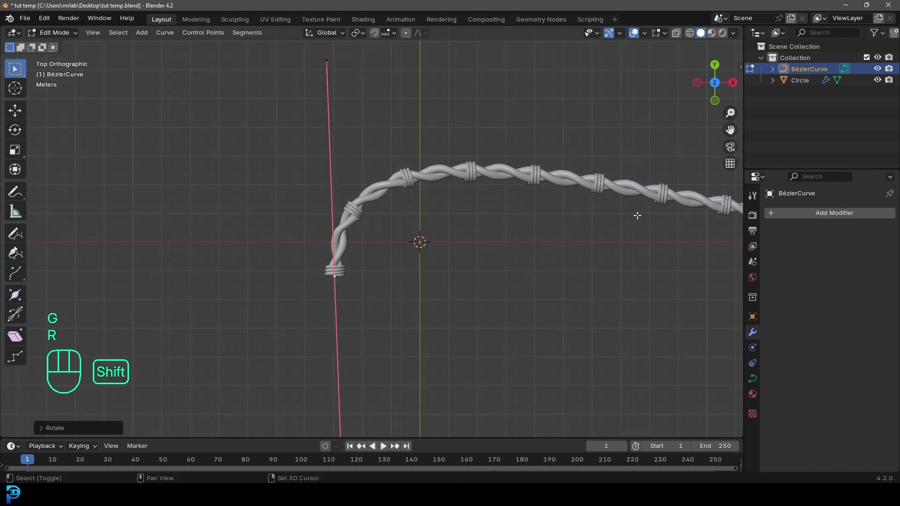
- Move the curve's far end point up and toward the origin, and rotate its handles so the curve bends downward
shift+middle_drag(637, 215, 413, 188)
scroll(422, 195, down, 2)
drag(621, 279, 561, 154)
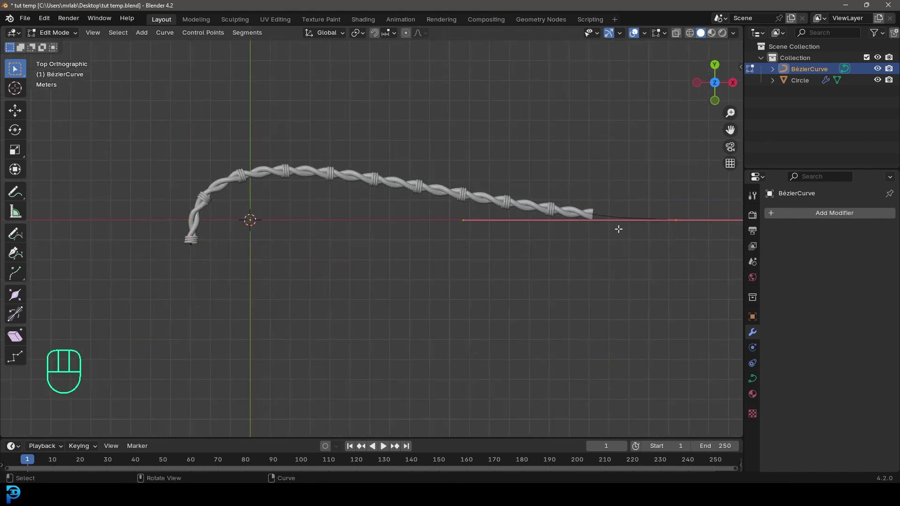
key(g)
click(558, 138)
key(r)
click(557, 244)
- Extrude a new control point from the curve's far end back toward the origin, below the wire, and rotate its handles
key(e)
click(303, 281)
key(r)
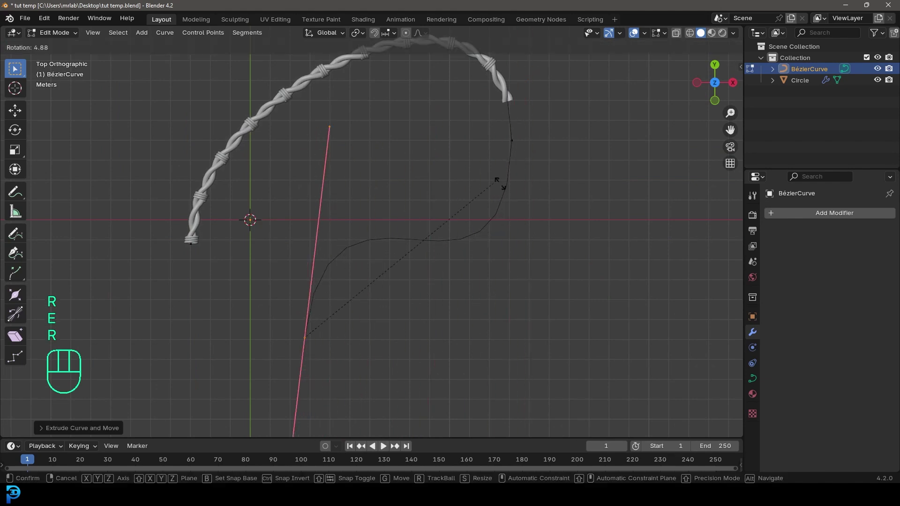
click(302, 311)
- Move the extruded end point across the wire and adjust its height so the curve forms a loop, then return to Object Mode
key(g)
click(199, 93)
middle_drag(247, 141, 298, 65)
key(g)
click(323, 162)
middle_drag(345, 176, 300, 195)
shift+middle_drag(300, 194, 352, 259)
key(Tab)
middle_drag(427, 237, 413, 223)
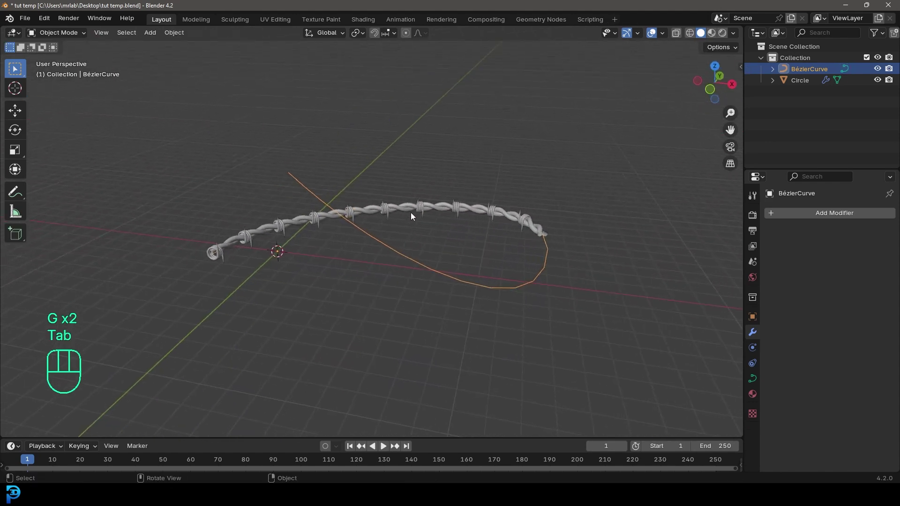
- Select the wire and increase its Array modifier count to 22 to fill the looped curve
click(411, 207)
mouse_move(850, 263)
mouse_down()
mouse_move(879, 263)
mouse_move(851, 263)
mouse_up()
click(875, 262)
click(875, 262)
click(875, 262)
click(876, 261)
click(875, 261)
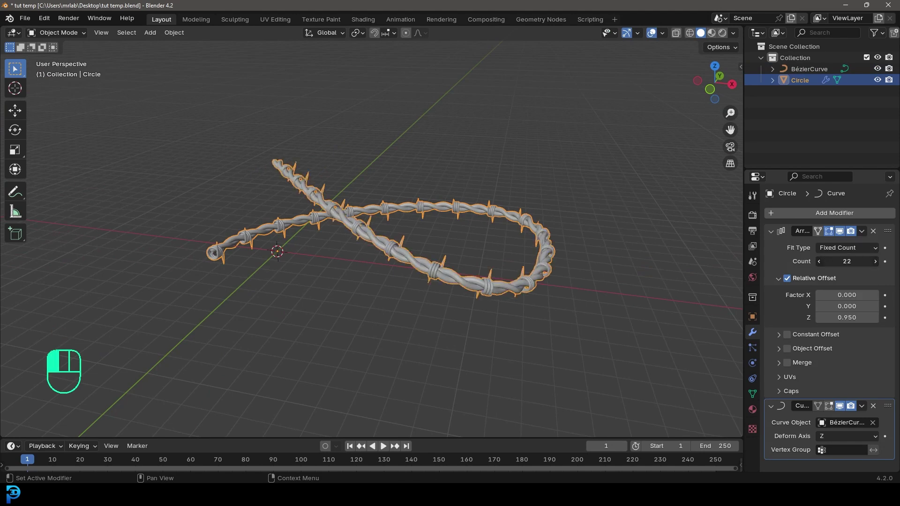
- Select the Bézier curve and extrude a new control point from its far end, high above the loop
scroll(560, 250, down, 3)
key(alt+a)
middle_drag(403, 238, 244, 220)
scroll(522, 206, up, 3)
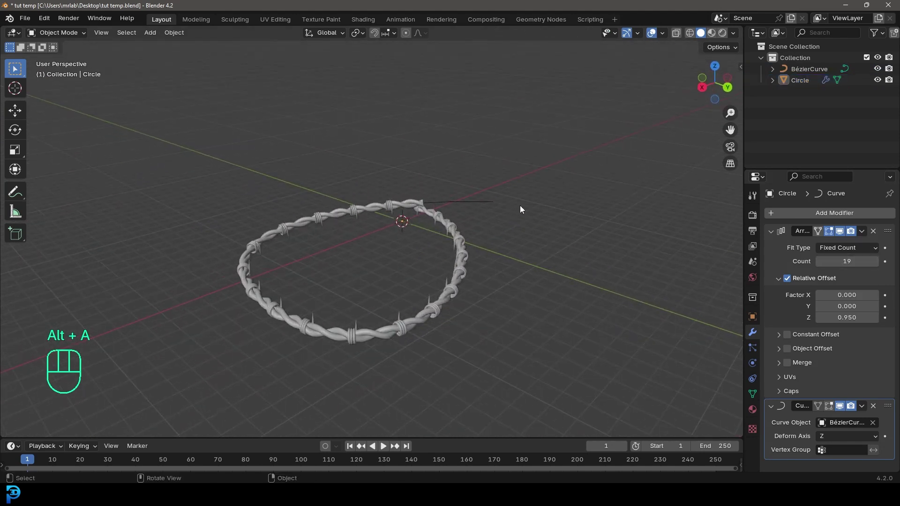
click(490, 209)
key(Tab)
middle_drag(496, 206, 488, 280)
key(e)
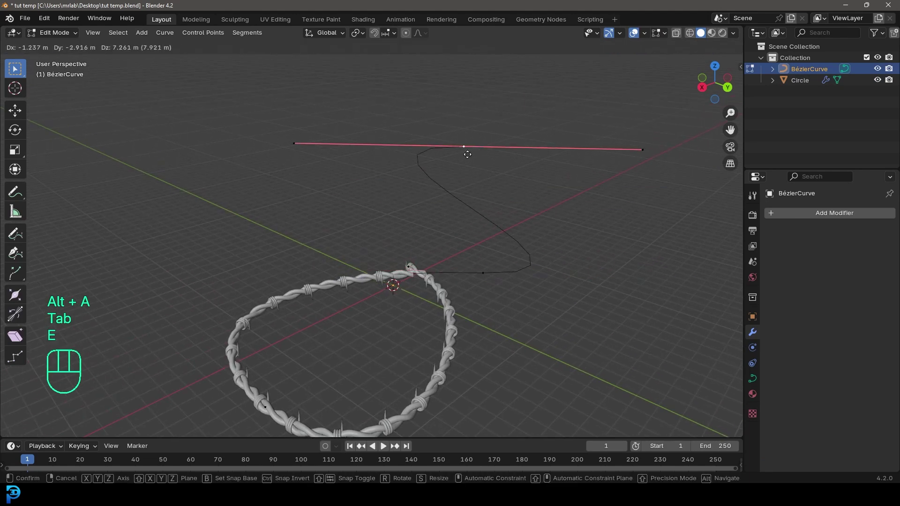
click(464, 175)
- Rotate the new end point's handles so the curve bends round in a smooth arc, then return to Object Mode
key(r)
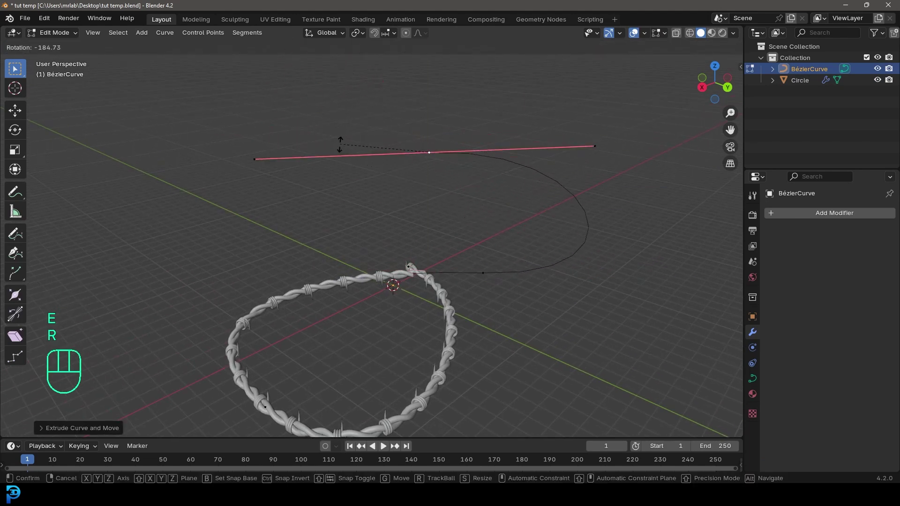
click(454, 190)
key(Tab)
middle_drag(454, 190, 449, 279)
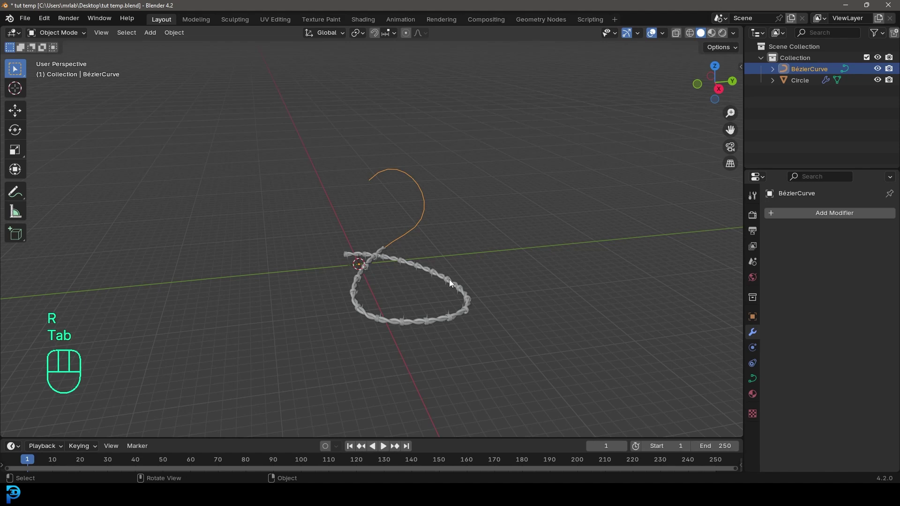
- Select the barbed wire and raise its Array modifier count to 30 to fill the extended curve
click(449, 280)
click(876, 262)
click(875, 262)
click(876, 263)
click(876, 262)
click(876, 262)
click(875, 262)
click(876, 262)
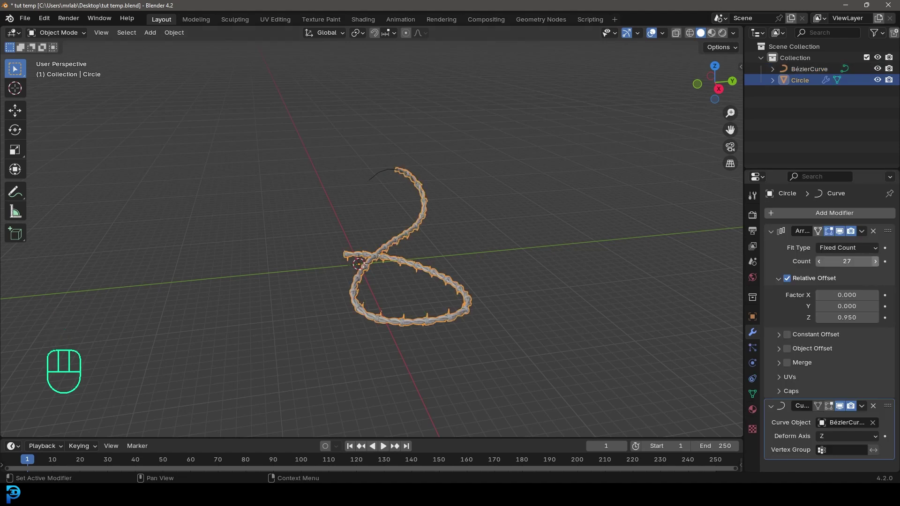
click(876, 263)
key(alt+a)
middle_drag(436, 264, 506, 241)
scroll(502, 264, up, 4)
scroll(508, 243, up, 1)
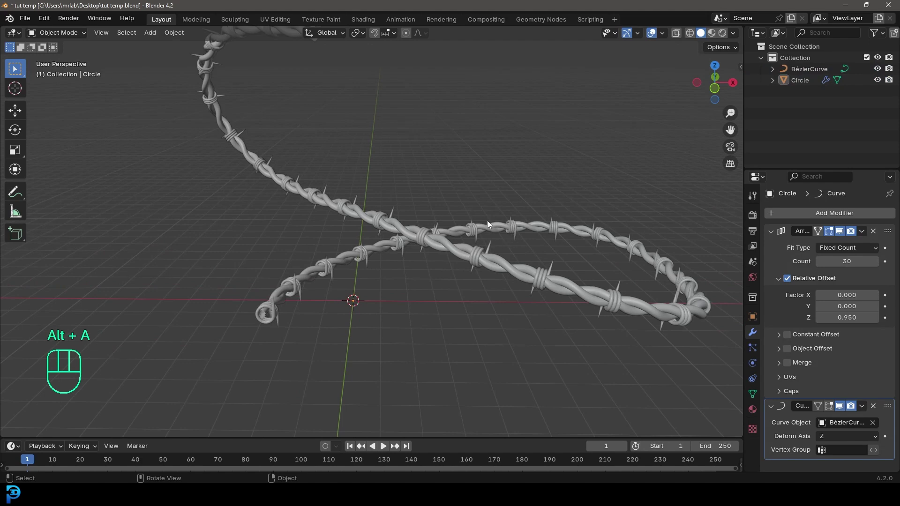
- Give the wire a material named Barbs with Metallic 1.000 and Roughness 0.137
click(419, 232)
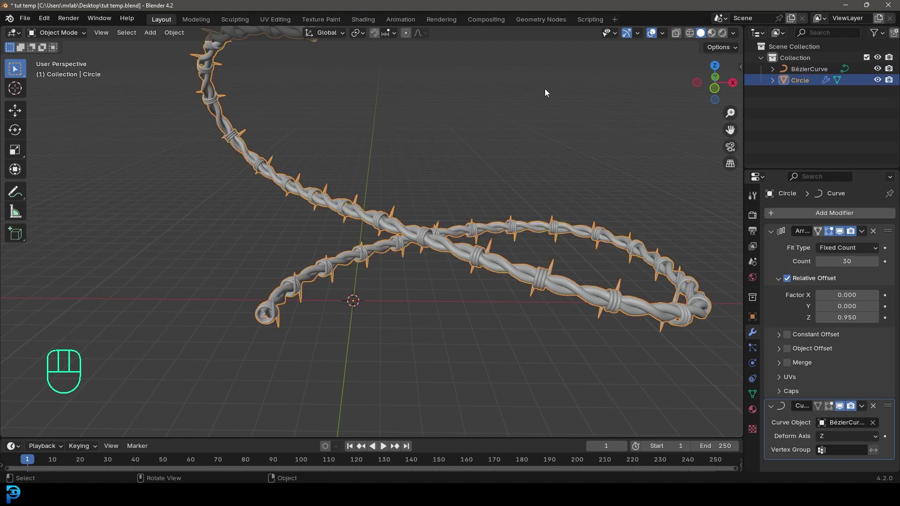
click(753, 411)
click(803, 259)
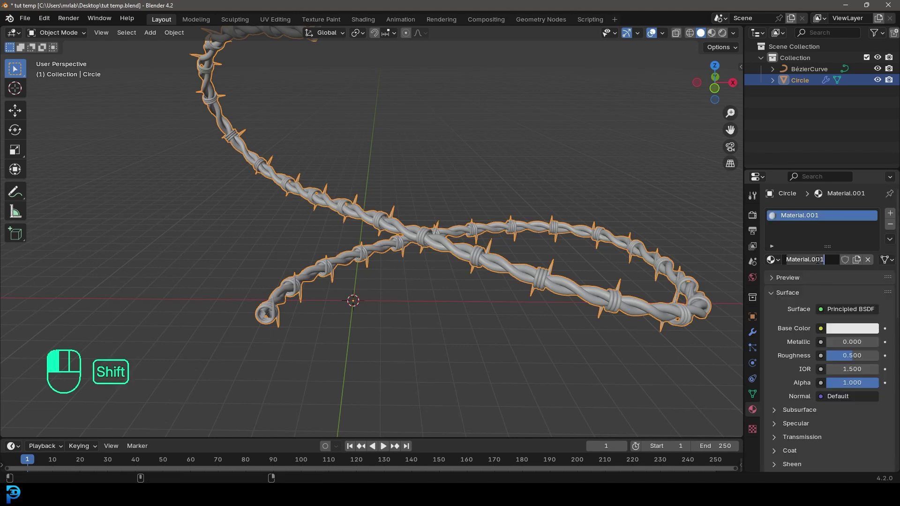
text(Barbs)
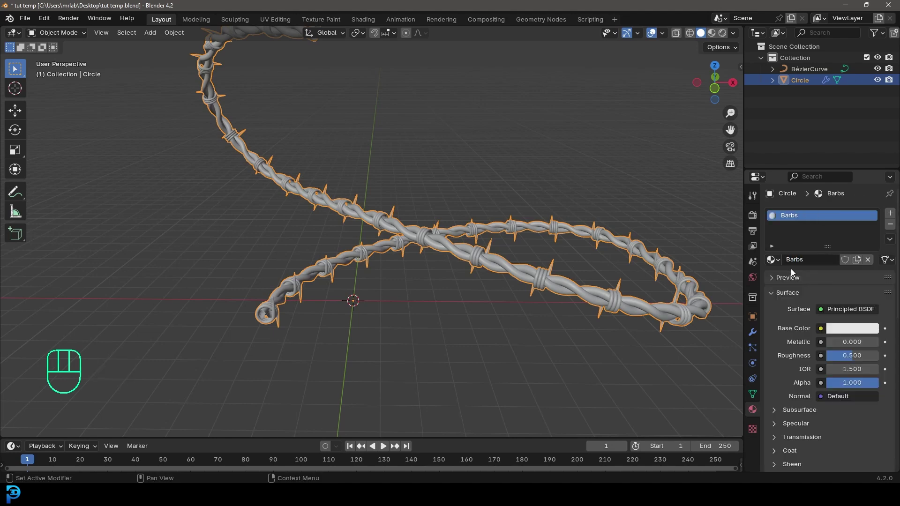
drag(839, 344, 876, 344)
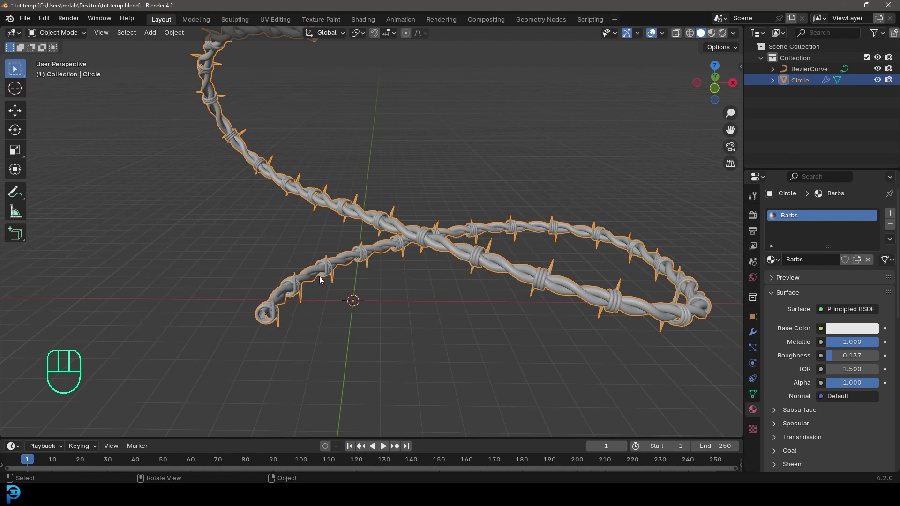
- Set the render engine to Cycles with GPU Compute and limit the render to 55 maximum samples
scroll(345, 284, down, 3)
scroll(361, 273, up, 1)
click(750, 217)
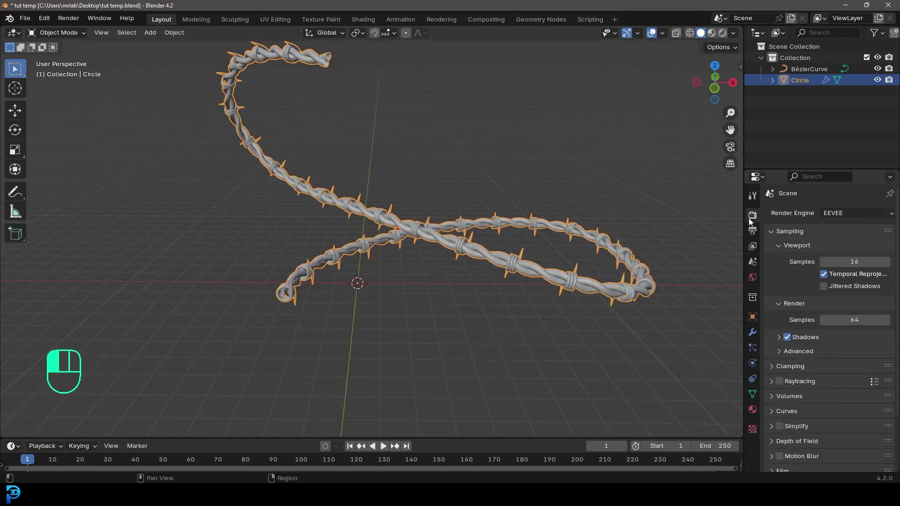
click(839, 212)
click(840, 252)
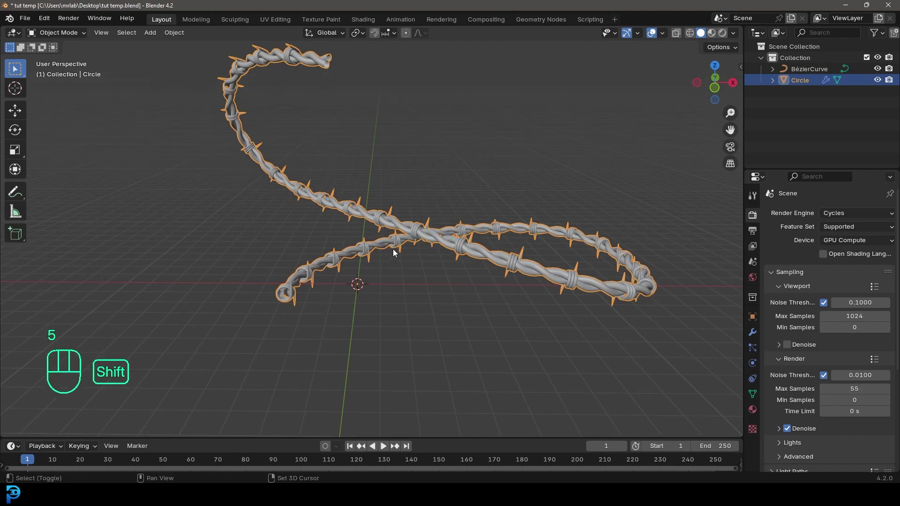
- Add an area light, raise it vertically above the wire's loop and scale it up
key(shift+a)
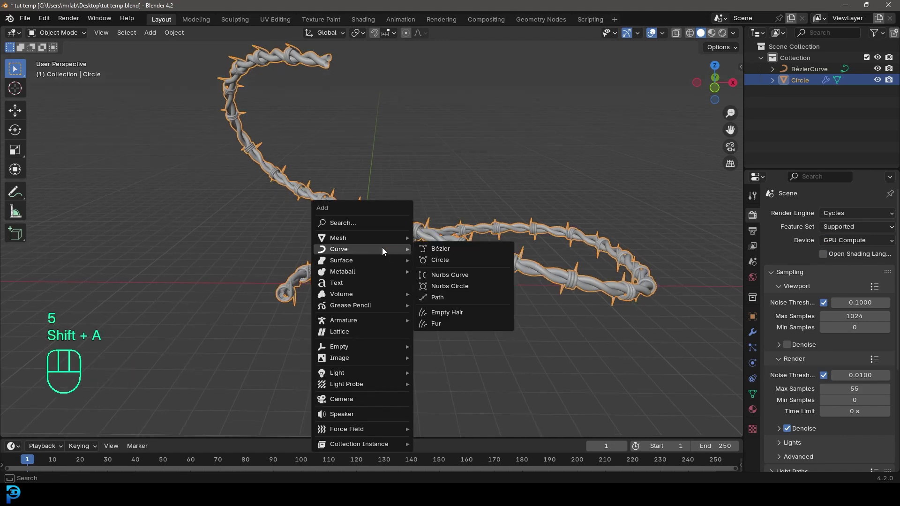
mouse_move(342, 375)
click(453, 411)
key(g)
key(z)
click(451, 208)
shift+middle_drag(370, 233, 386, 245)
key(s)
click(189, 312)
- Set the area light's power to 300 W and switch the viewport to Rendered shading
click(753, 363)
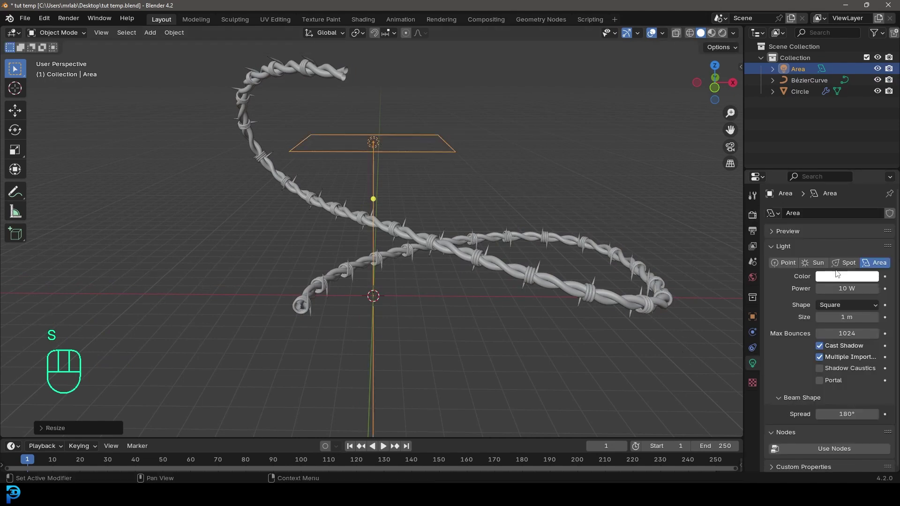
double_click(842, 288)
text(300)
key(Return)
key(z)
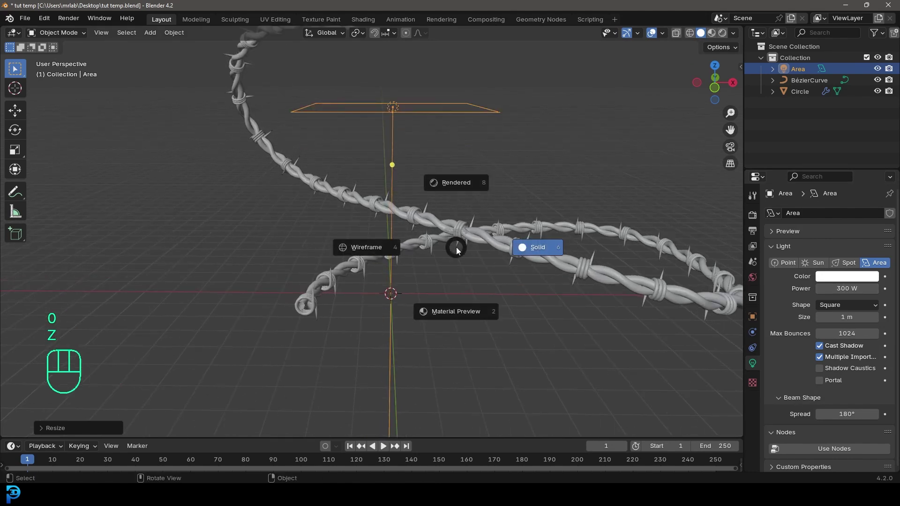
click(451, 184)
mouse_move(467, 257)
middle_down()
mouse_move(401, 245)
mouse_move(469, 253)
middle_up()
- Increase the area light's power to 1200 W
double_click(842, 288)
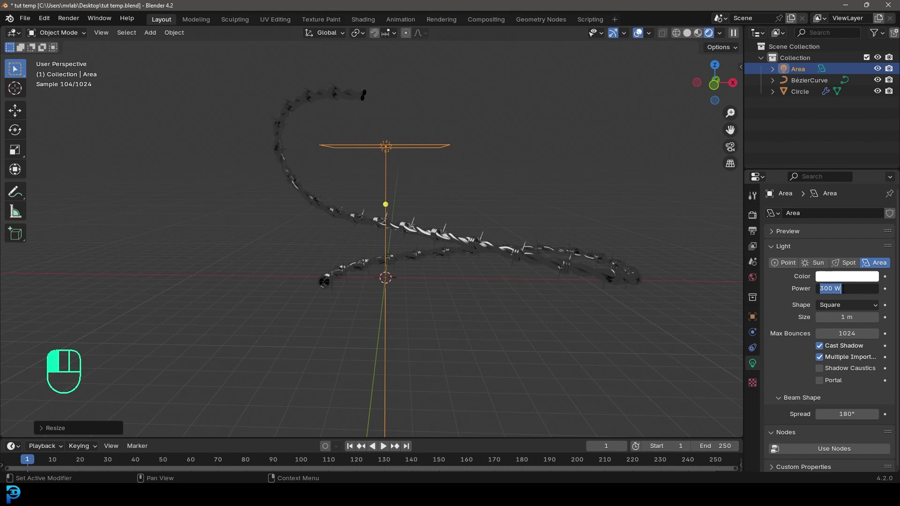
text(1200)
key(Return)
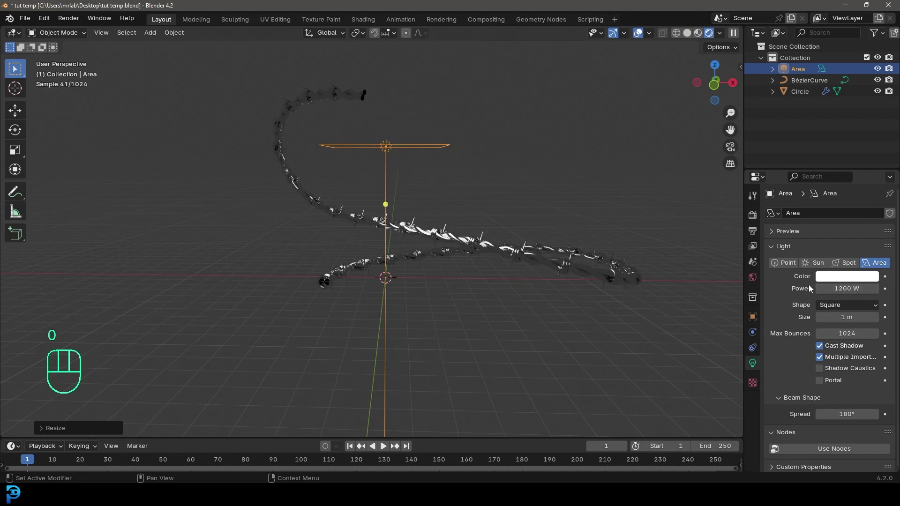
- Duplicate the area light, place the copy beside the wire and rotate it to shine toward the wire
middle_drag(487, 249, 489, 269)
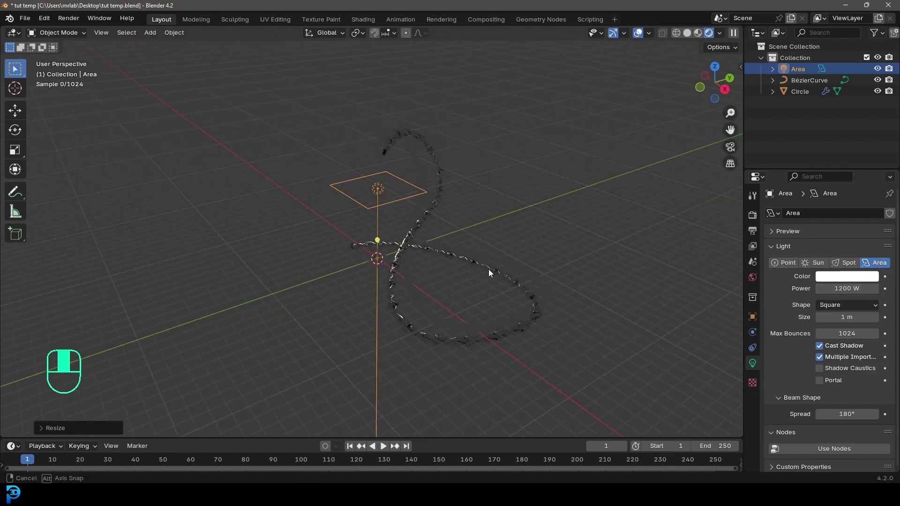
key(shift+d)
click(597, 269)
key(r)
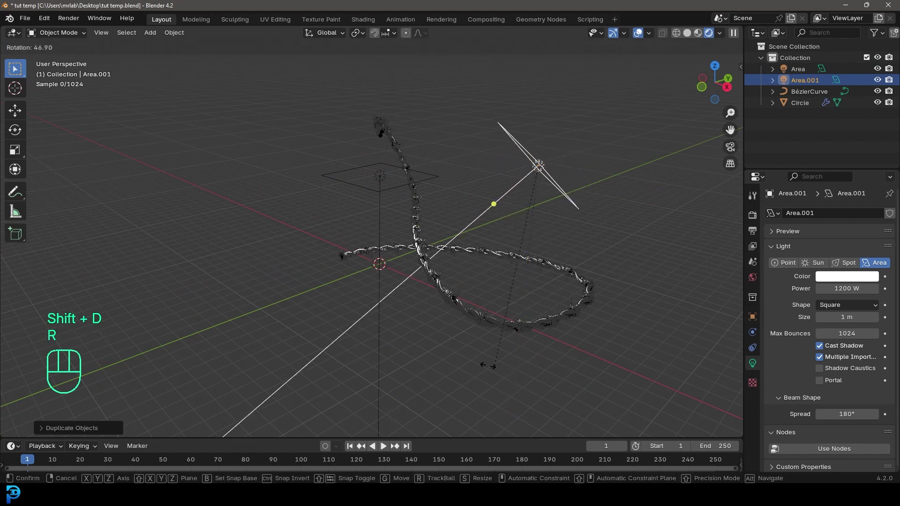
click(478, 296)
middle_drag(478, 296, 511, 211)
scroll(517, 266, up, 4)
scroll(517, 265, down, 4)
- Duplicate the side light, place the copy below the wire and rotate it to shine upward
key(shift+d)
click(365, 412)
key(r)
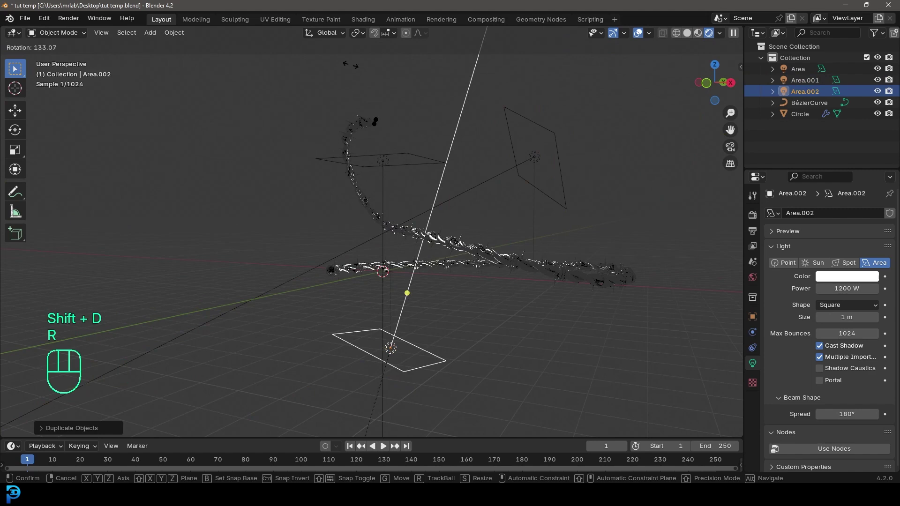
click(342, 52)
middle_drag(342, 52, 521, 206)
scroll(521, 205, up, 3)
- Set the Barbs material's Roughness to 0.350 and deselect the wire
click(495, 165)
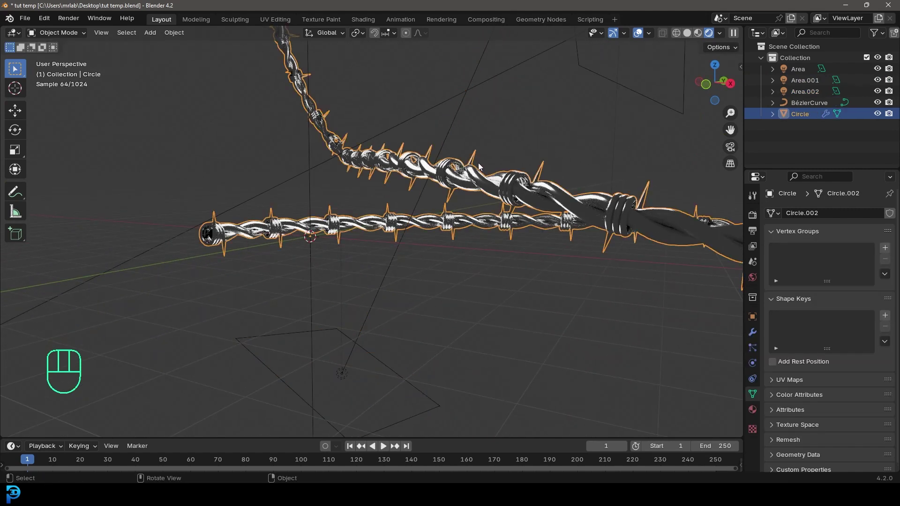
click(752, 410)
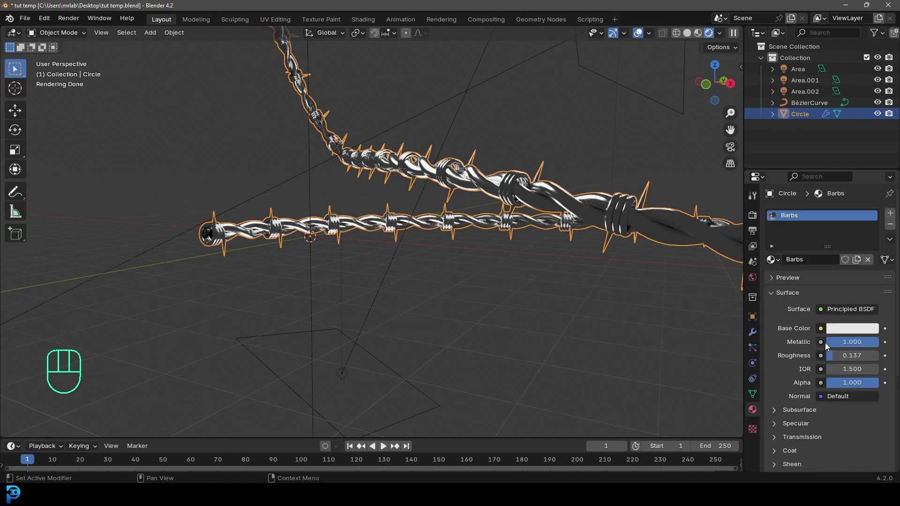
drag(836, 355, 845, 356)
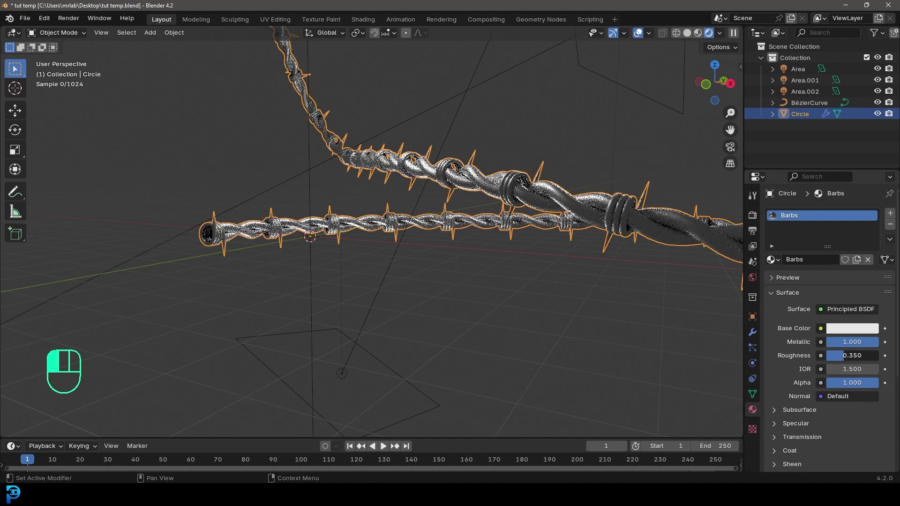
key(alt+a)
middle_drag(507, 259, 474, 197)
- Darken the Barbs material's Base Color to a mid grey
click(842, 330)
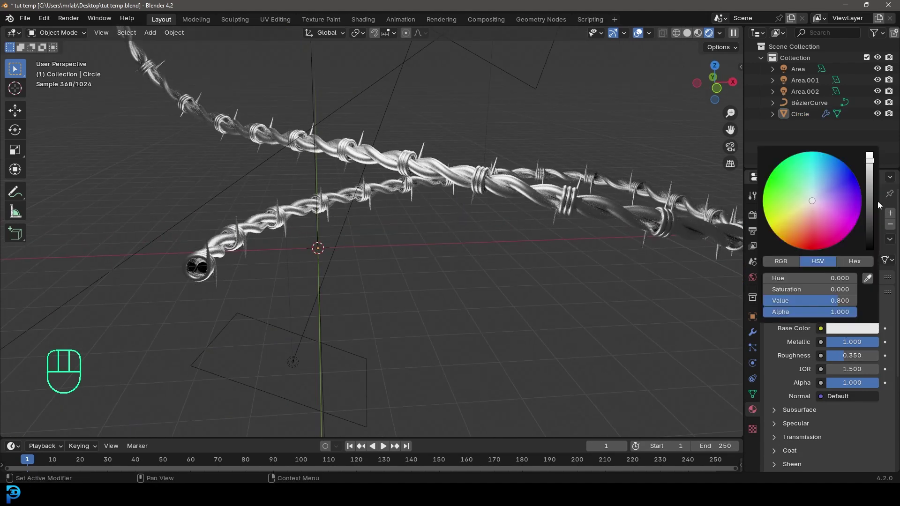
drag(872, 184, 871, 196)
middle_drag(455, 246, 468, 260)
scroll(516, 260, up, 4)
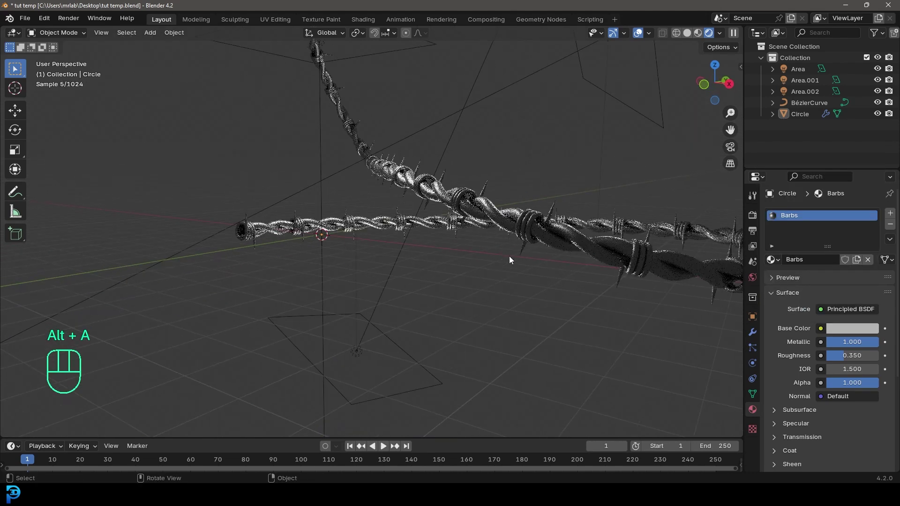
- Examine the metal finish and lighting on the rendered barbed wire from several angles and distances
click(477, 209)
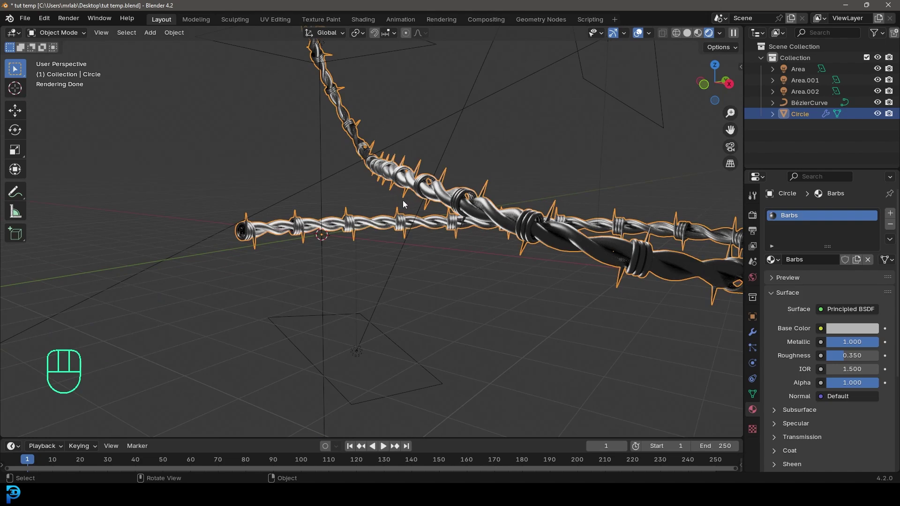
middle_drag(477, 200, 574, 189)
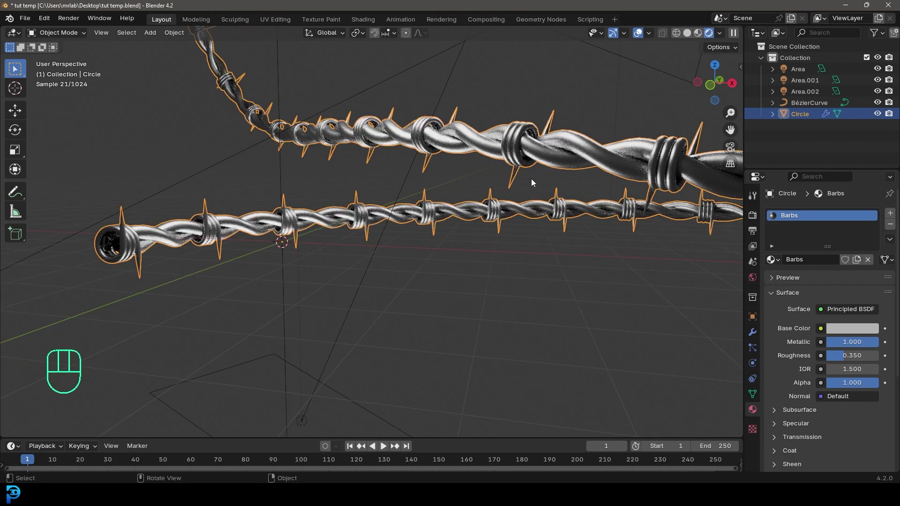
key(KP_1)
key(alt+a)
scroll(482, 223, down, 5)
scroll(482, 223, up, 5)
shift+middle_drag(368, 216, 394, 241)
middle_drag(531, 221, 392, 215)
scroll(355, 158, up, 5)
scroll(353, 162, down, 6)
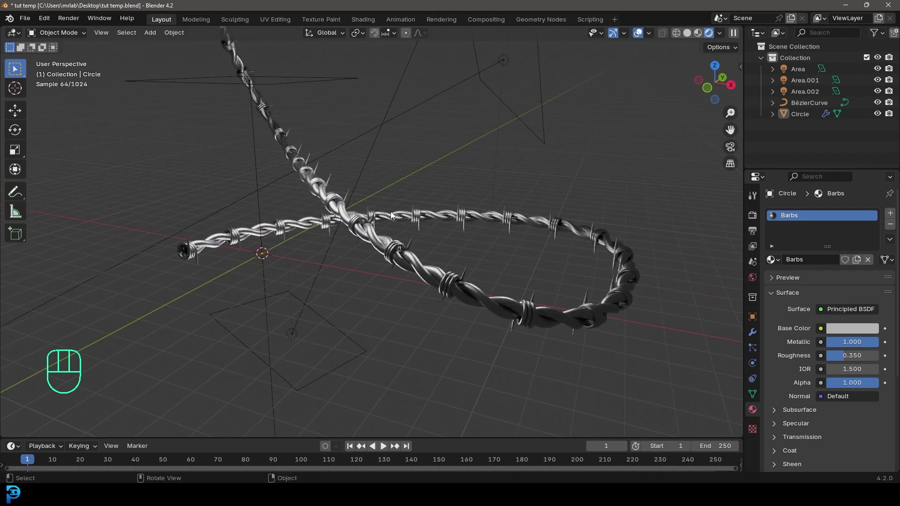